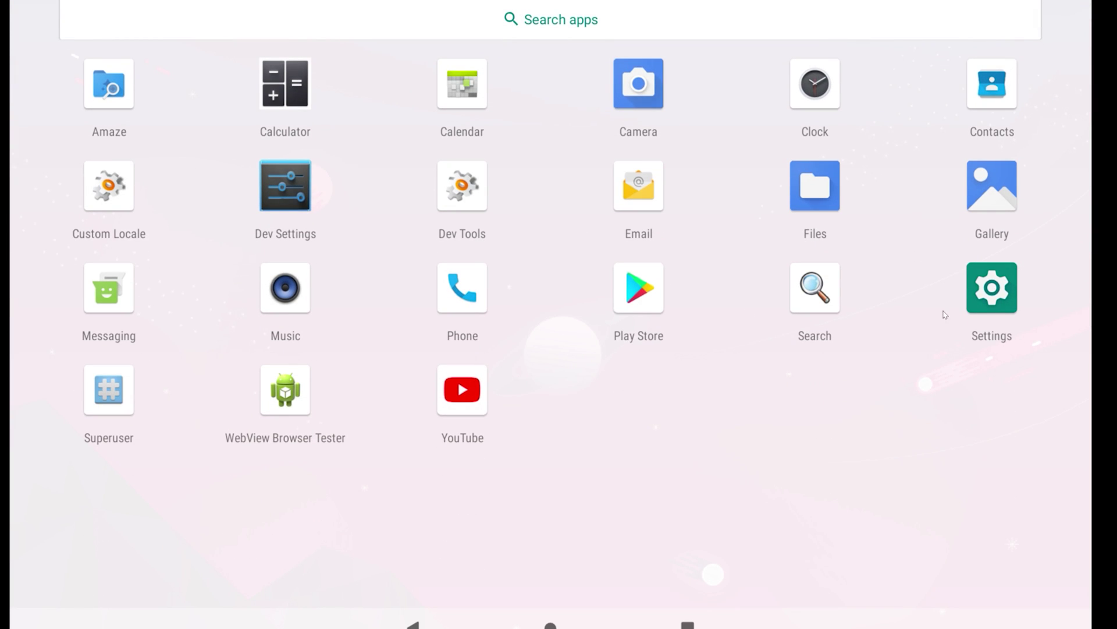
- Launch Settings from the app drawer and go to Apps & notifications
click(980, 291)
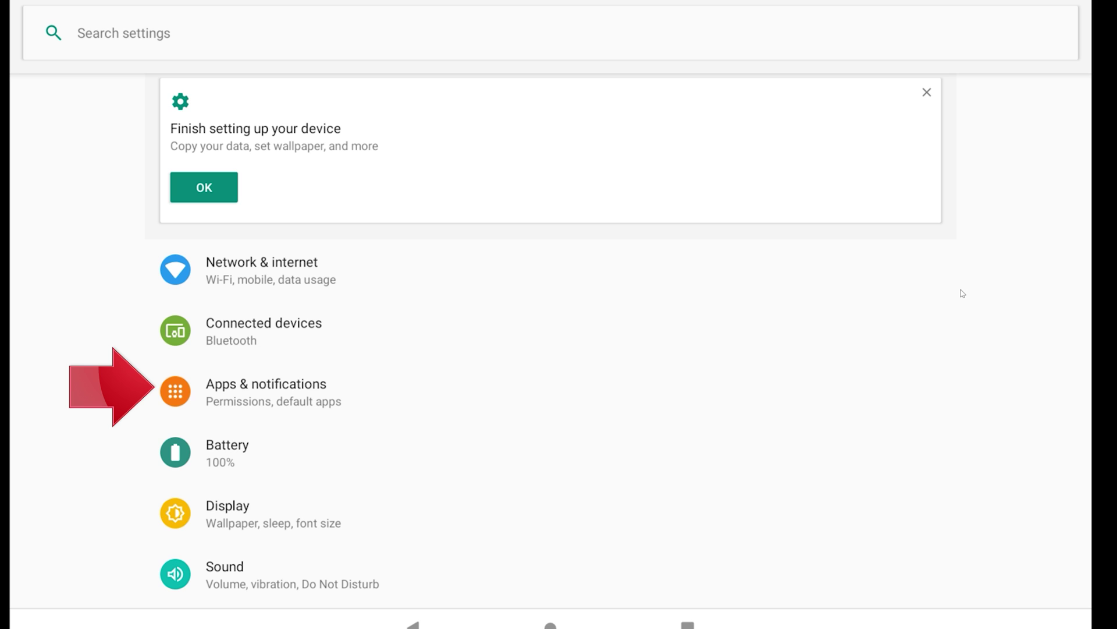
click(281, 396)
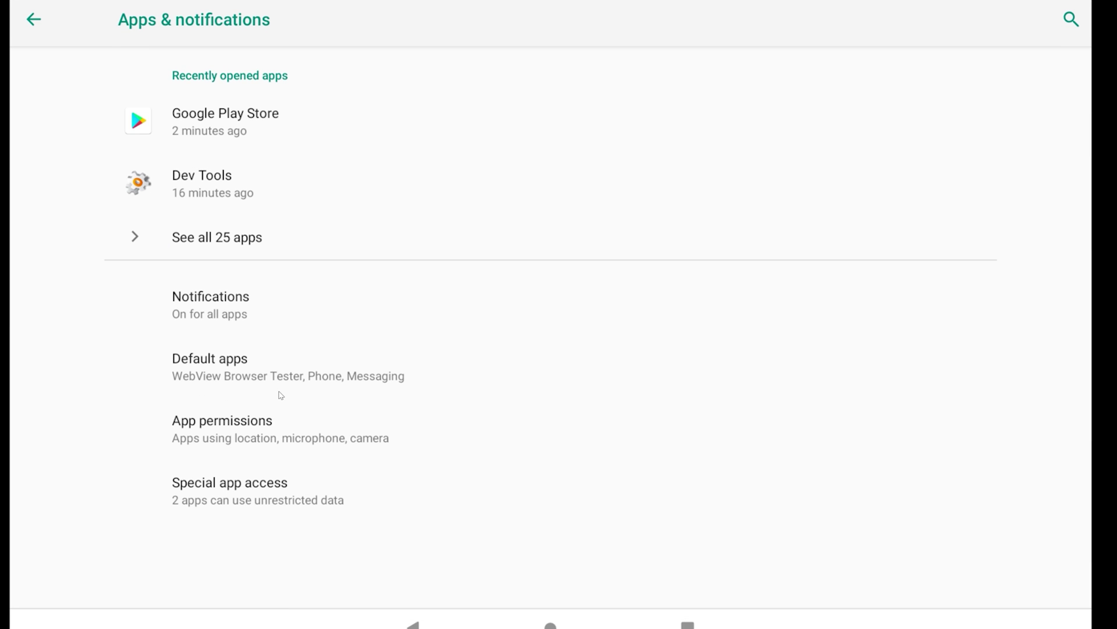
- Show the full list of all 25 apps, including system apps via Show system
click(133, 235)
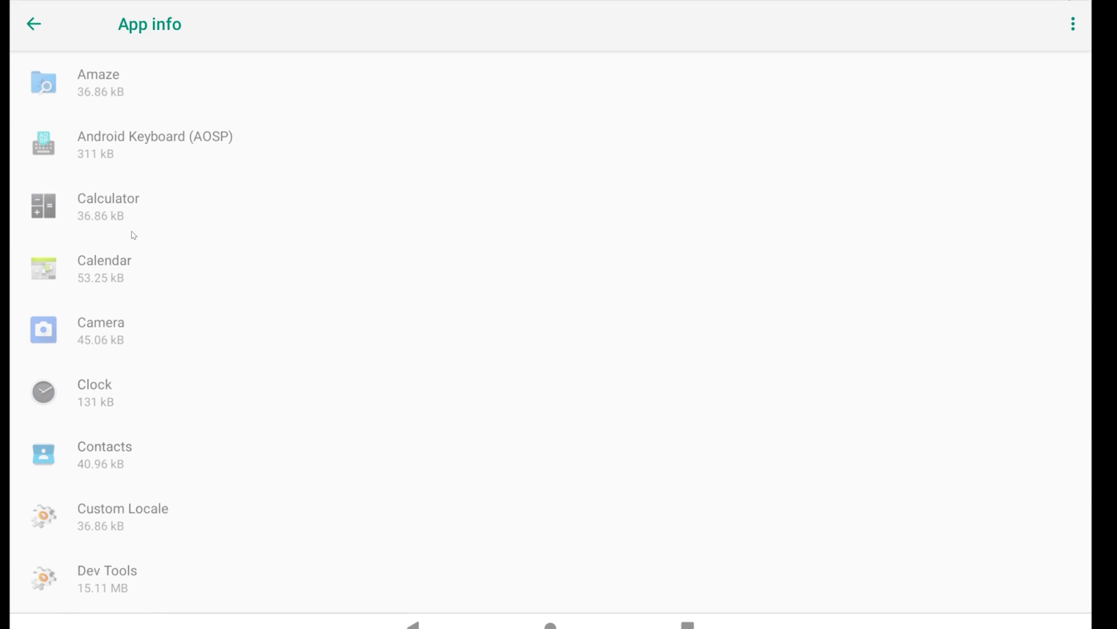
scroll(134, 235, up, 2)
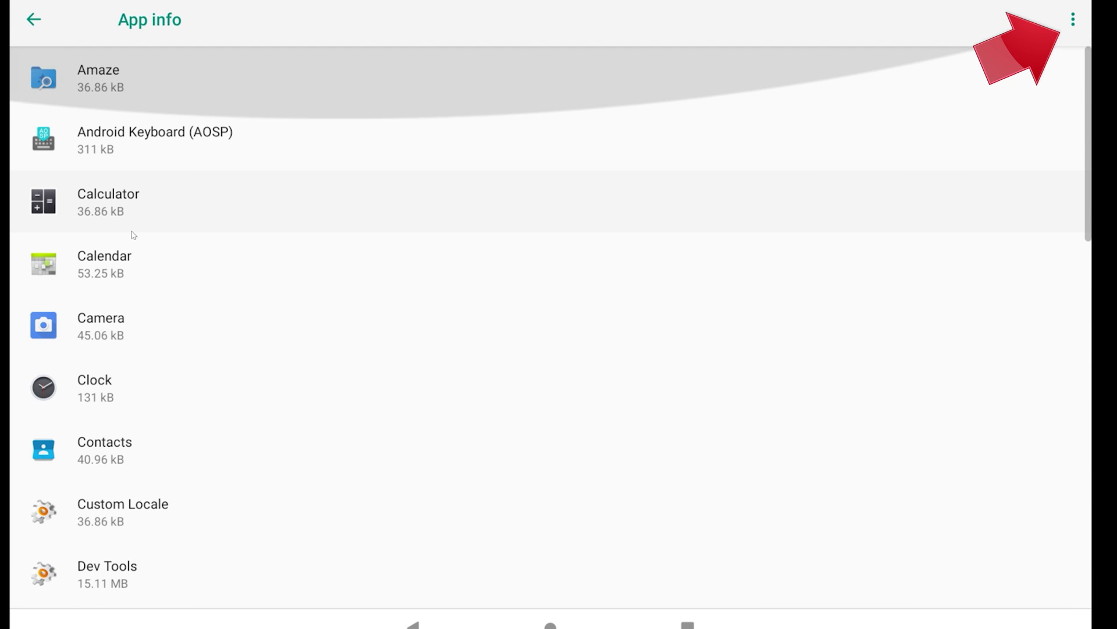
click(1071, 21)
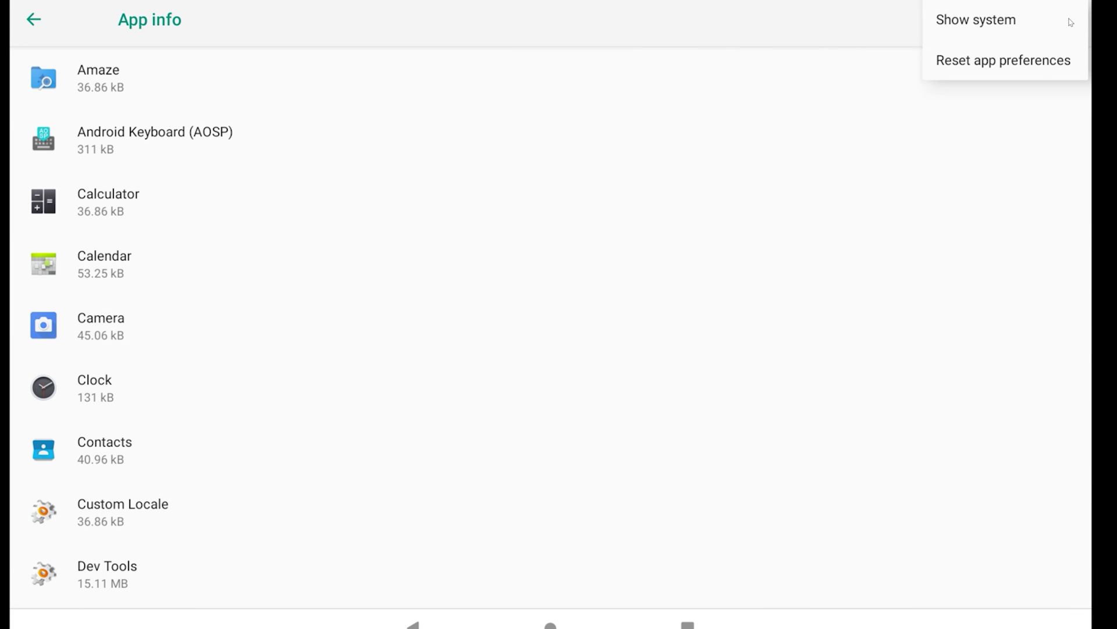
click(991, 24)
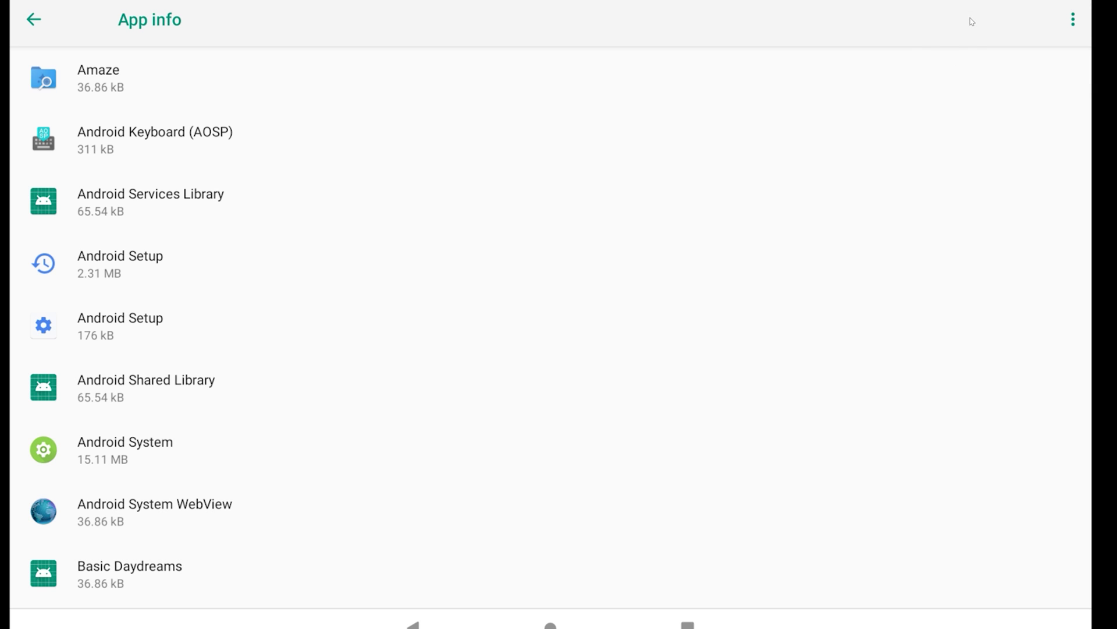
- Scroll down the app list and open Download Manager's app info page
scroll(319, 269, up, 1)
scroll(323, 271, down, 3)
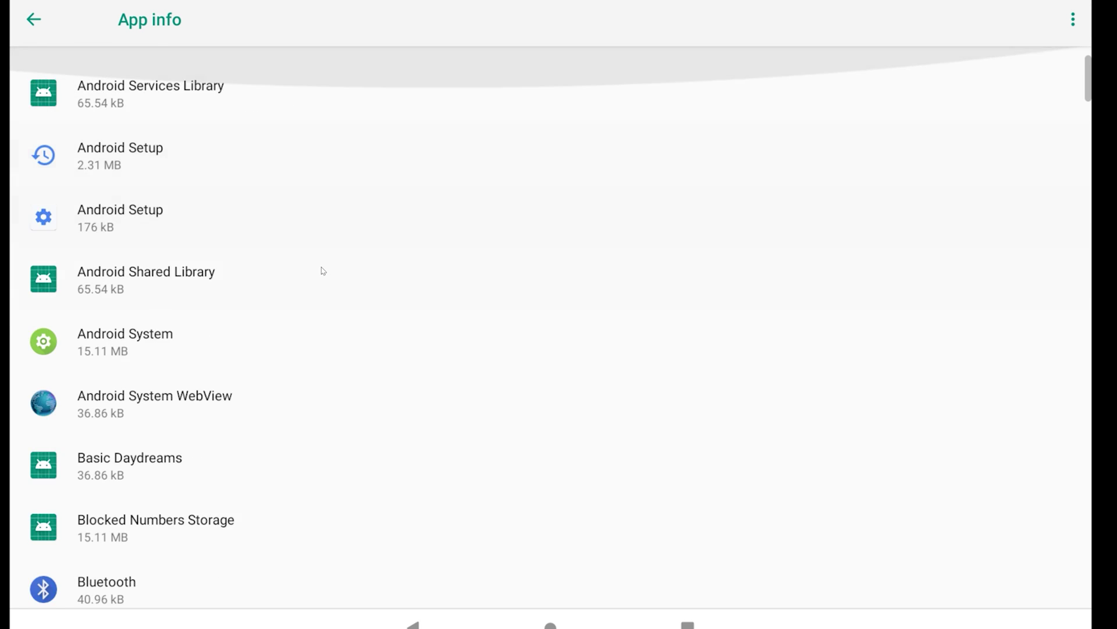
scroll(323, 271, down, 10)
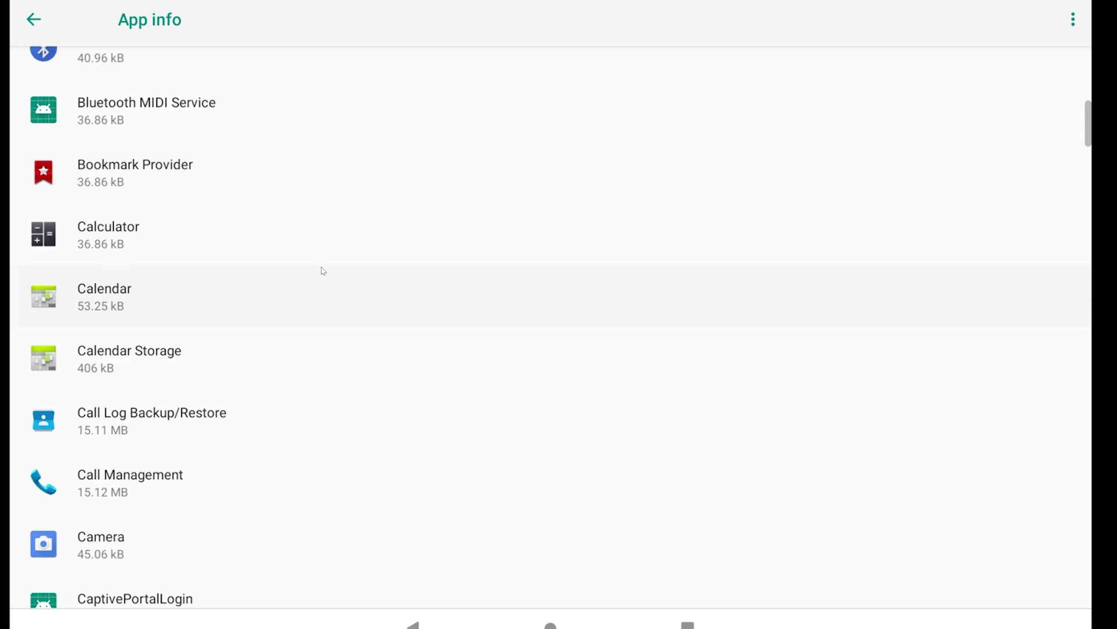
scroll(323, 271, down, 2)
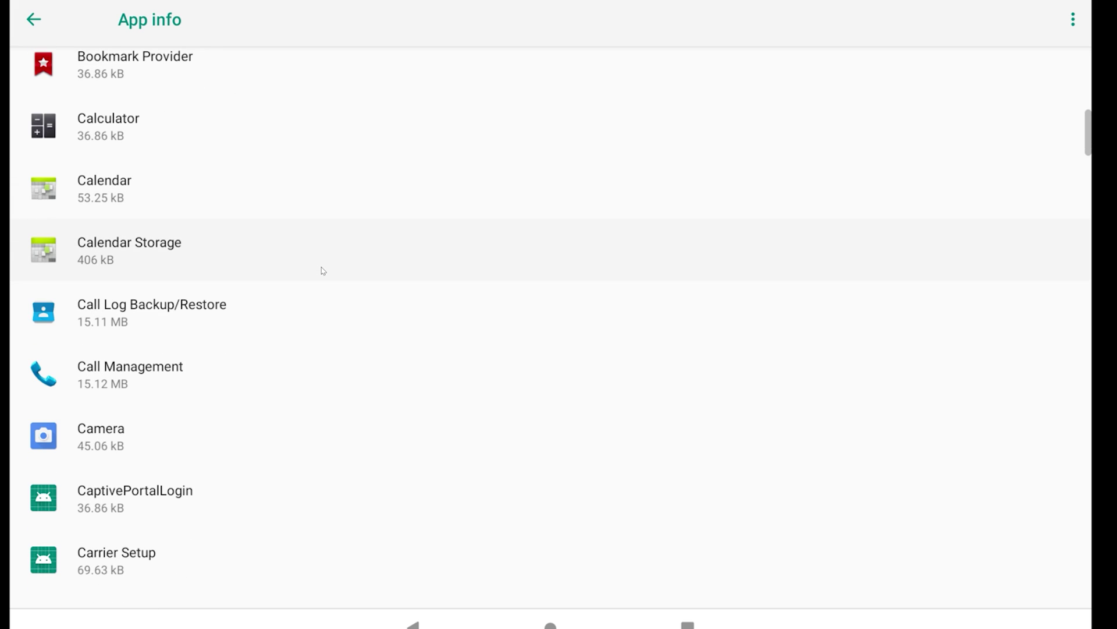
scroll(323, 271, down, 5)
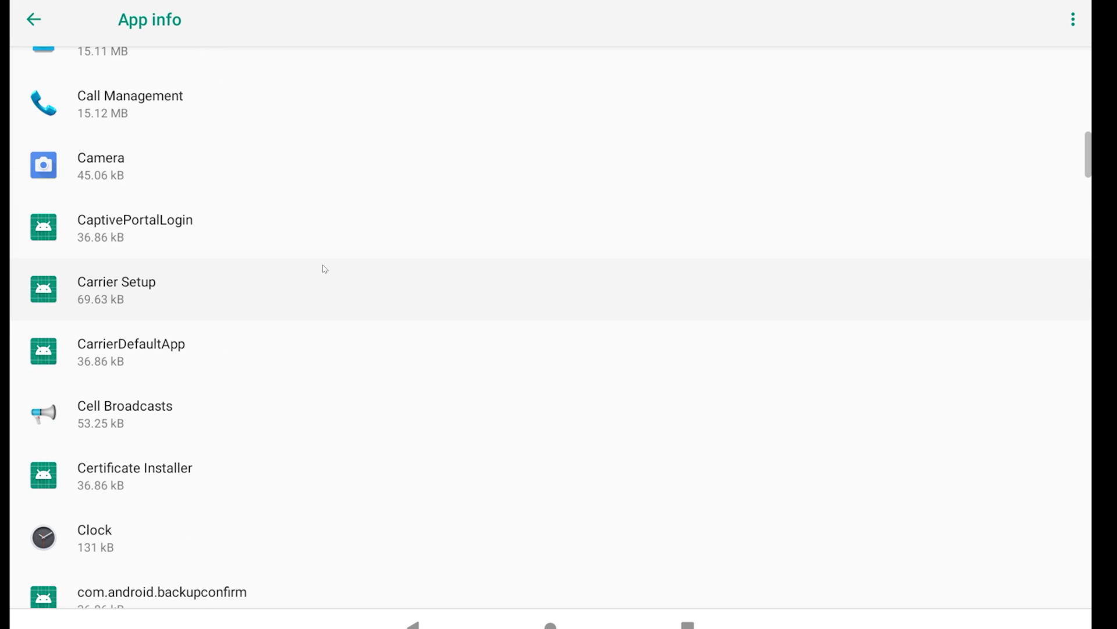
scroll(325, 268, down, 10)
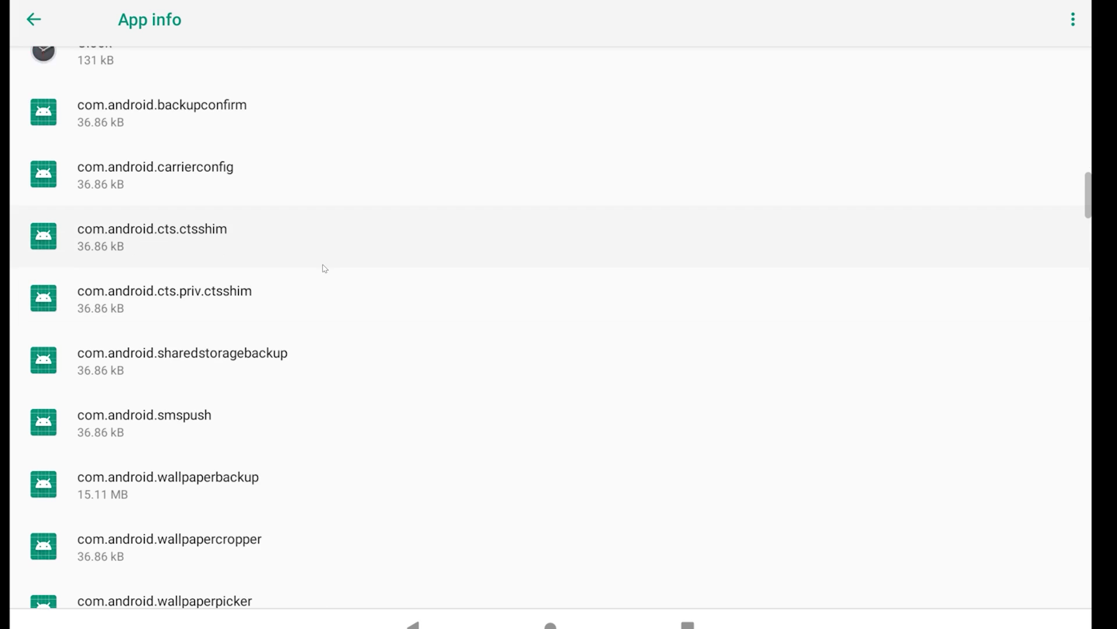
scroll(324, 268, down, 2)
scroll(324, 268, down, 8)
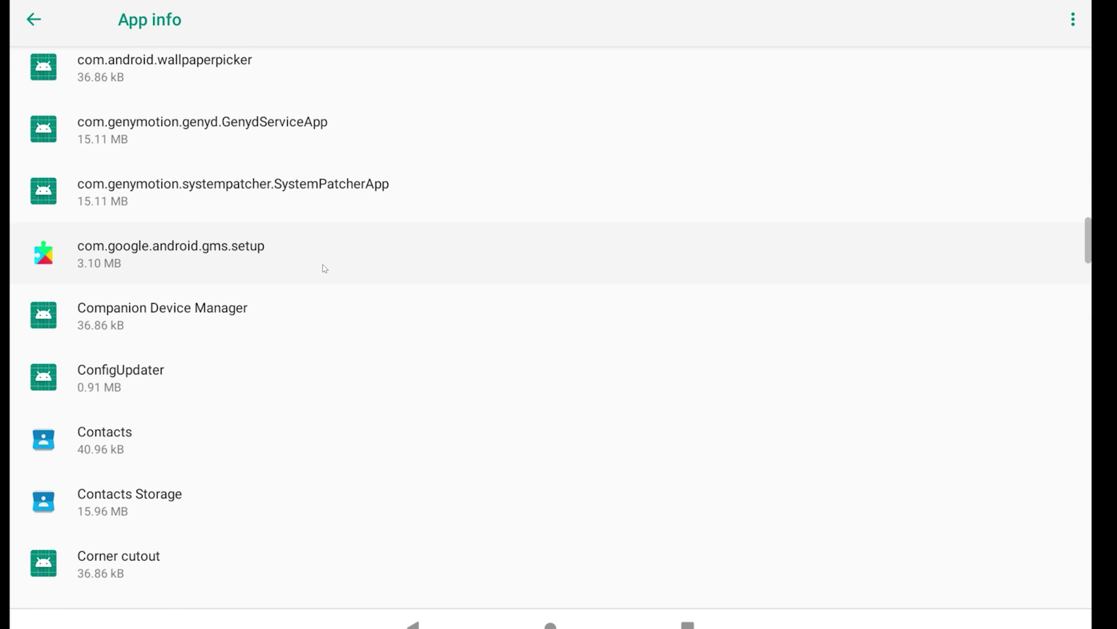
scroll(324, 268, down, 5)
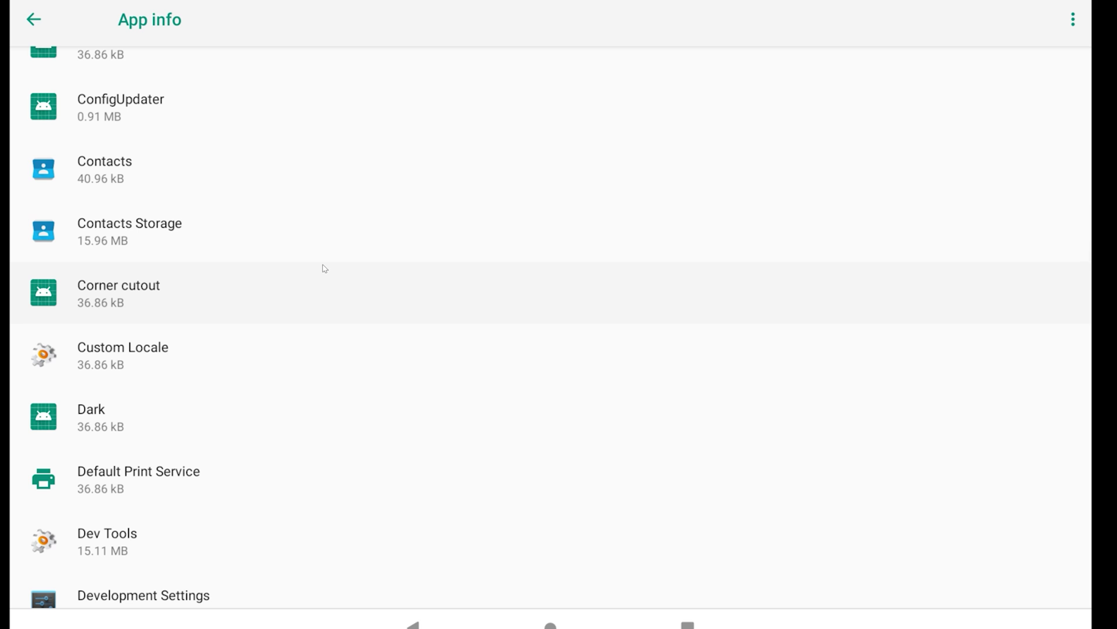
scroll(324, 268, down, 6)
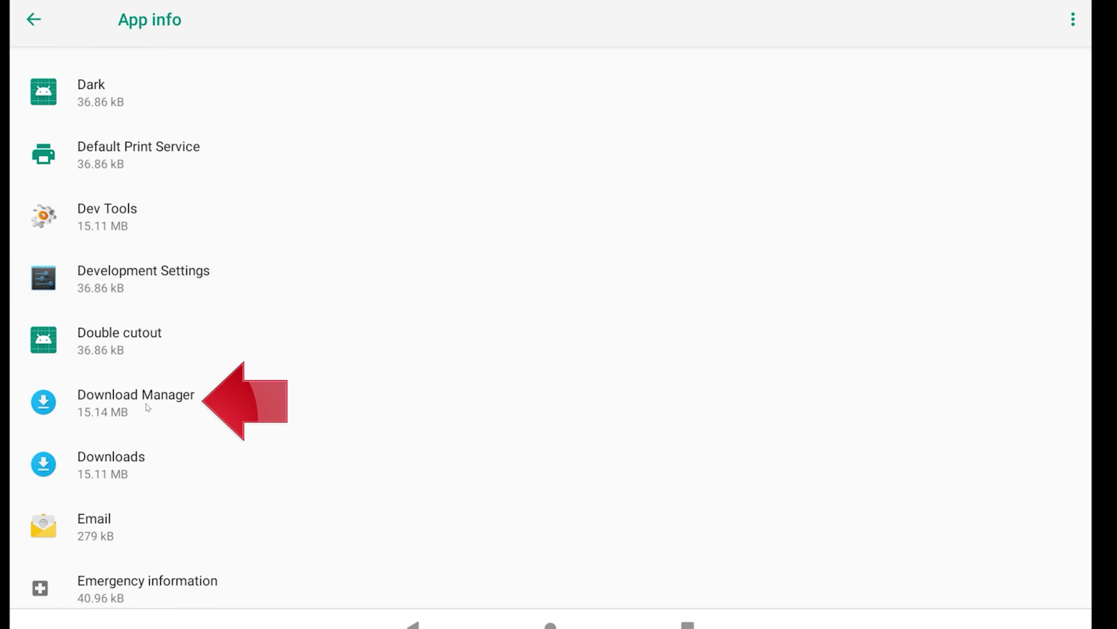
click(147, 407)
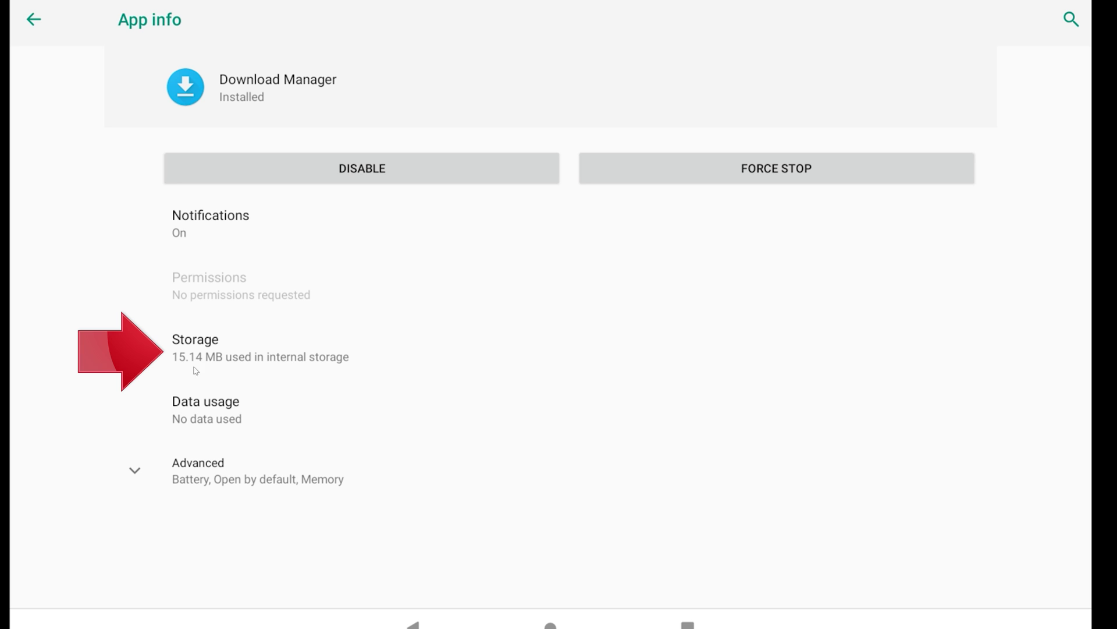
- Clear Download Manager's cache and storage, confirming the data deletion with OK
click(257, 357)
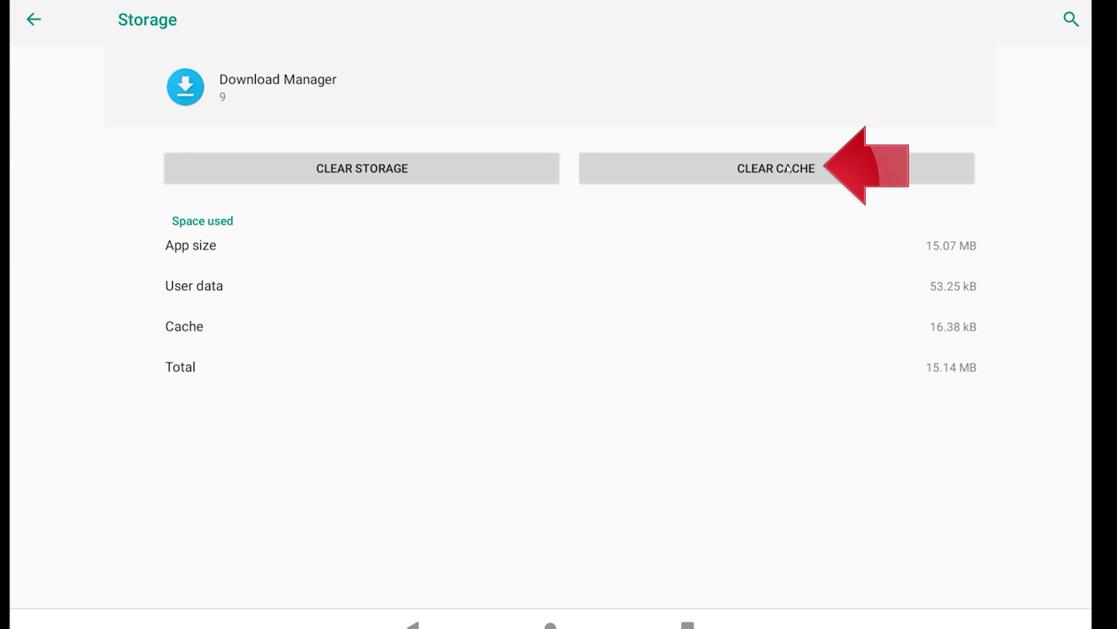
click(773, 179)
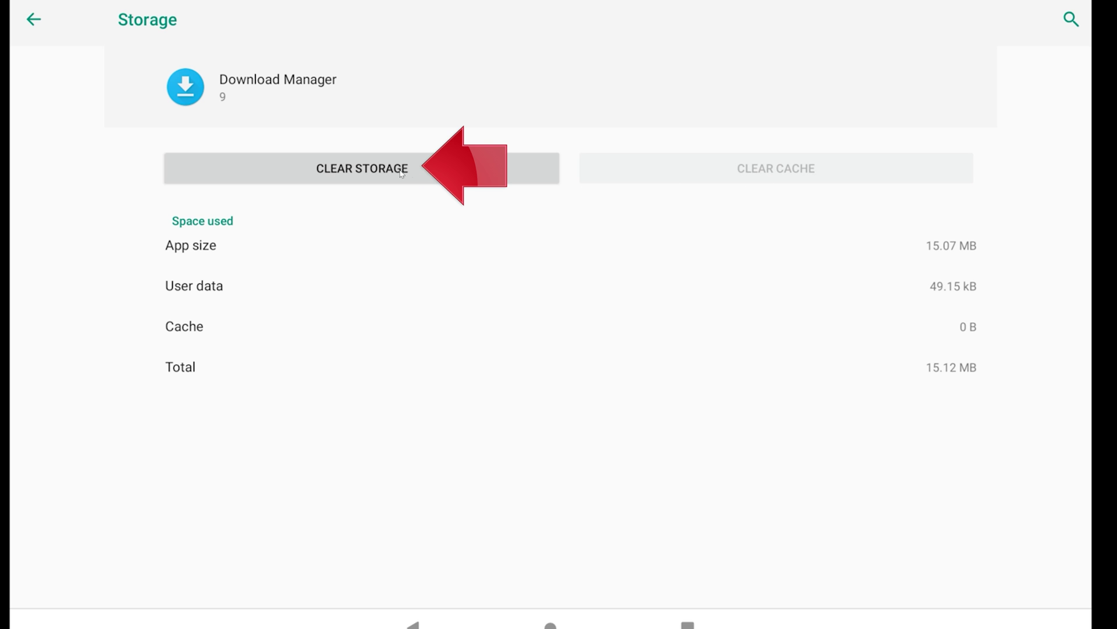
click(379, 175)
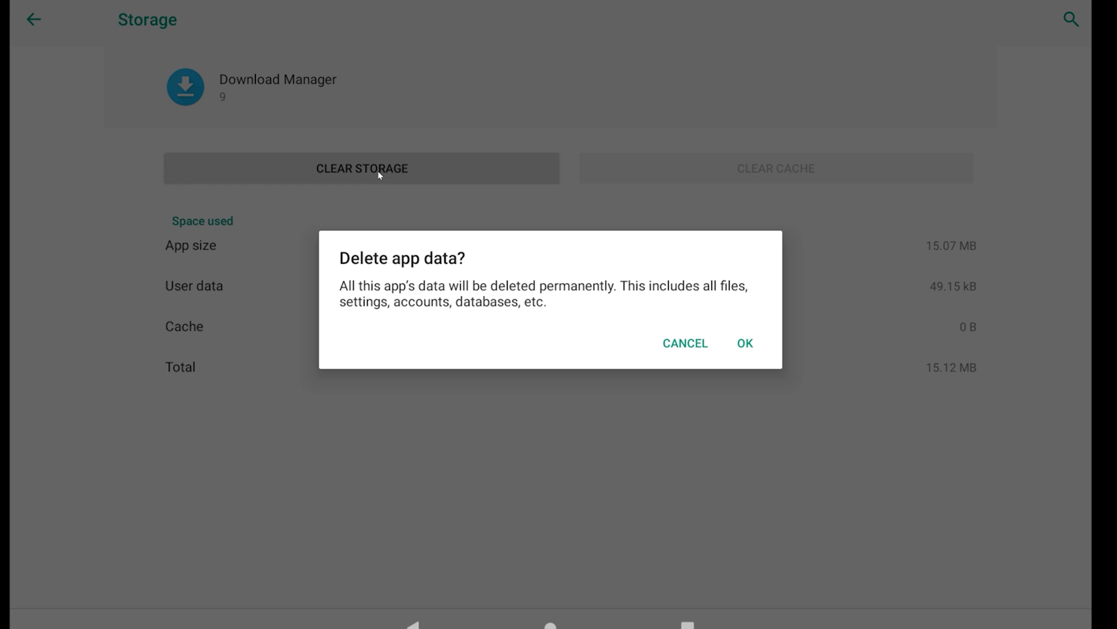
click(750, 344)
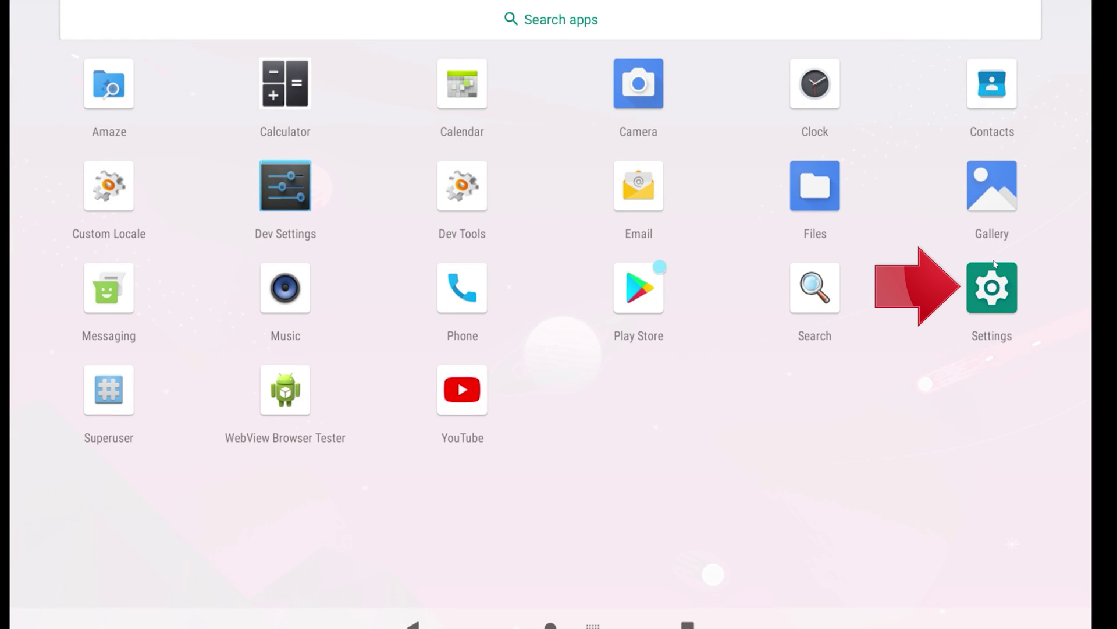
- Relaunch Settings and go to the System page
click(999, 303)
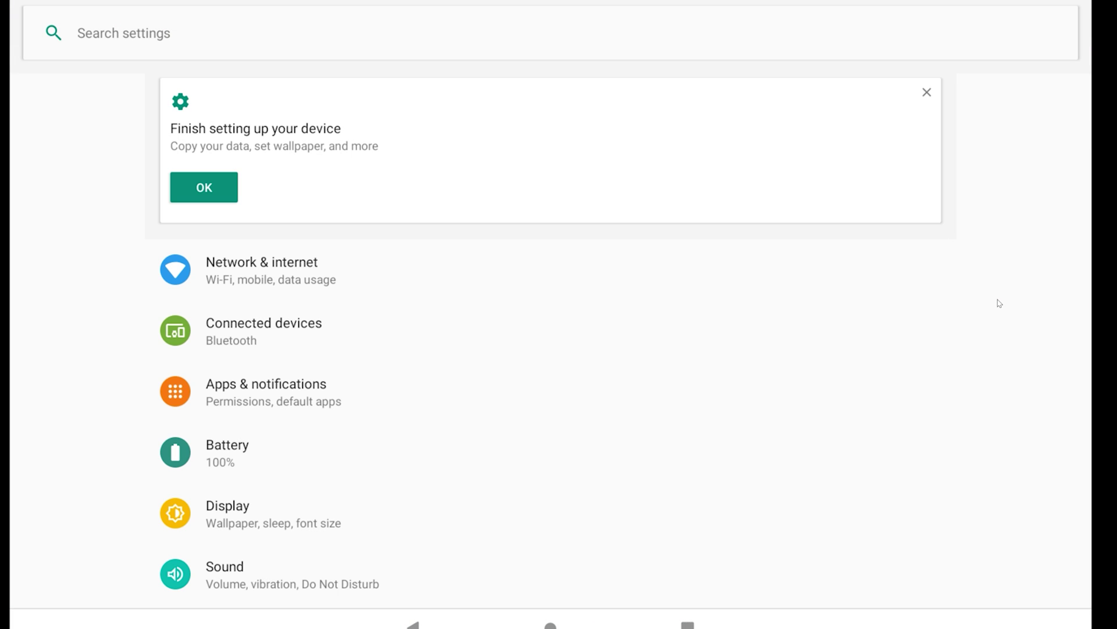
scroll(830, 284, down, 5)
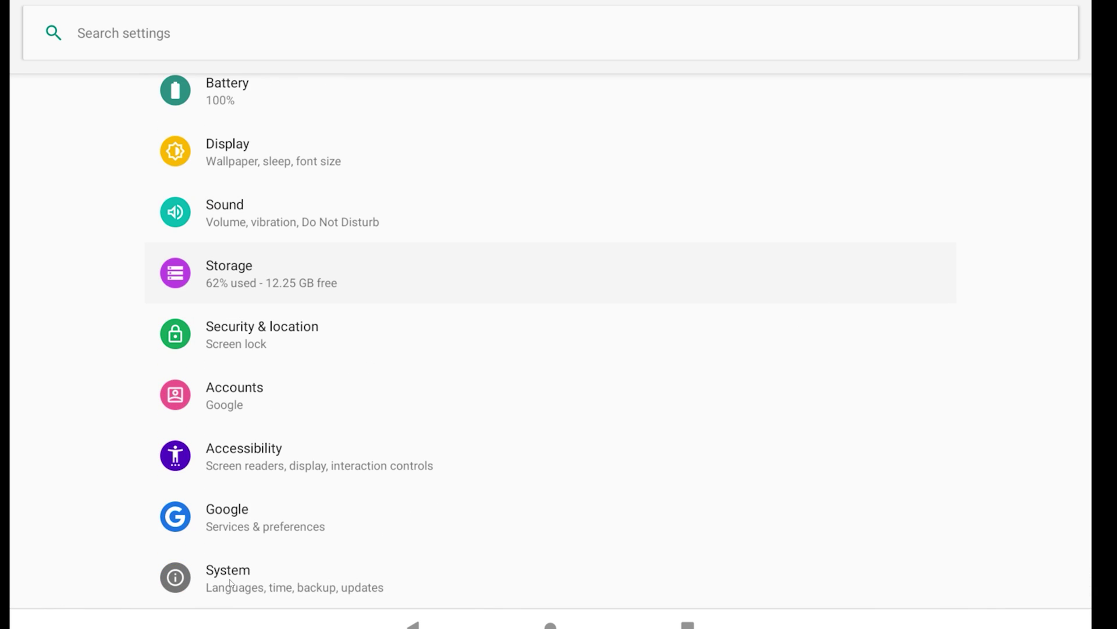
click(230, 583)
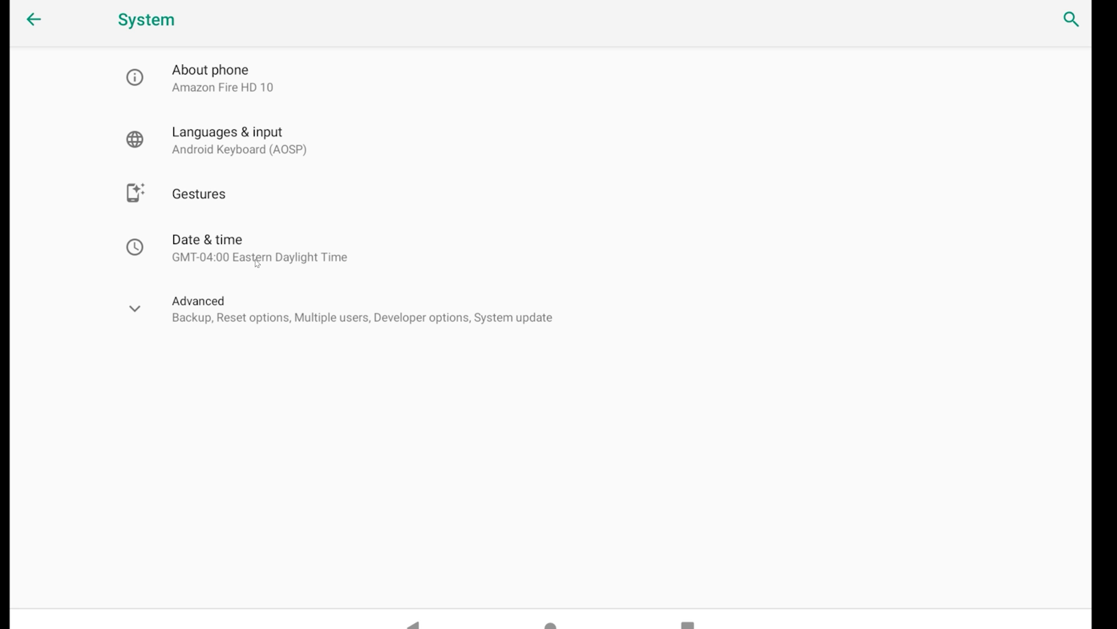
- Check the Date & time settings (GMT-04:00 Eastern Daylight Time)
click(257, 263)
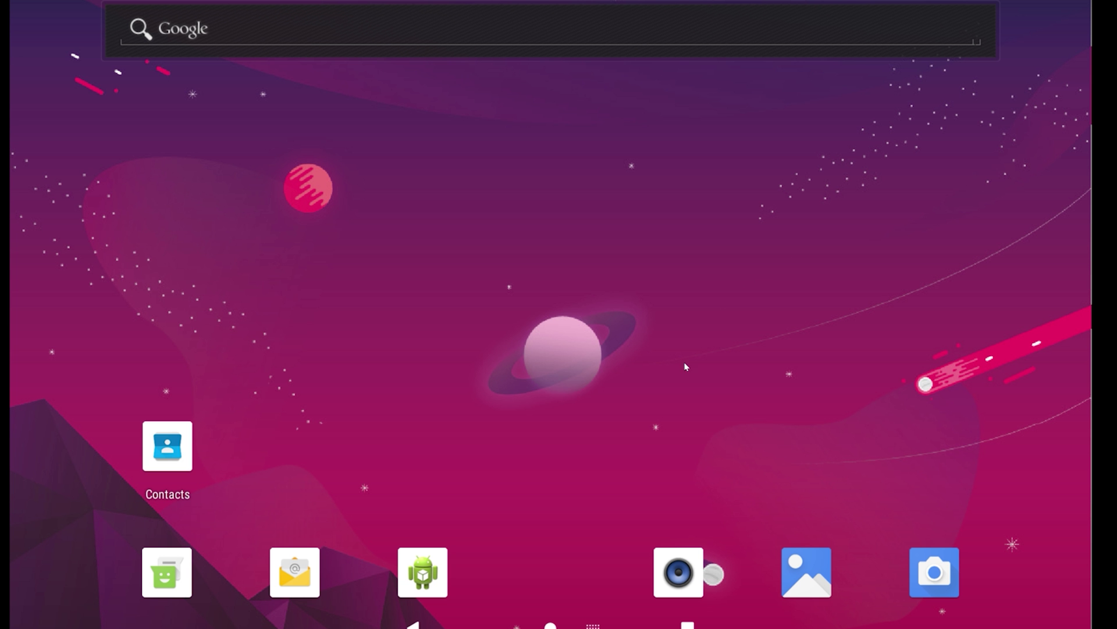
- Reopen Settings from the app drawer and go to Apps & notifications
drag(593, 561, 615, 265)
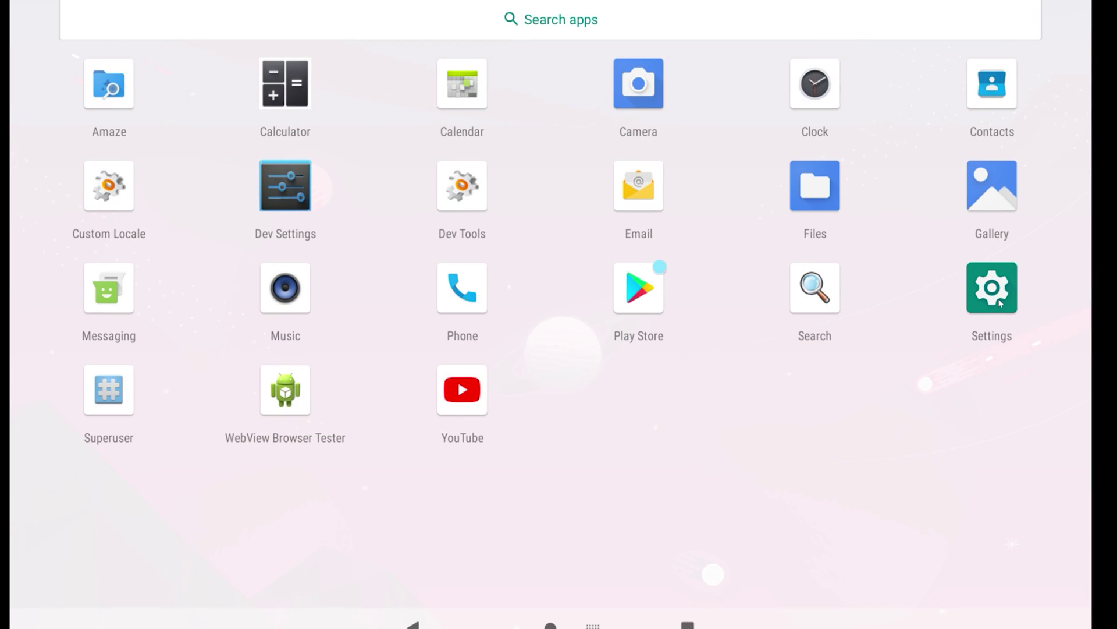
click(998, 302)
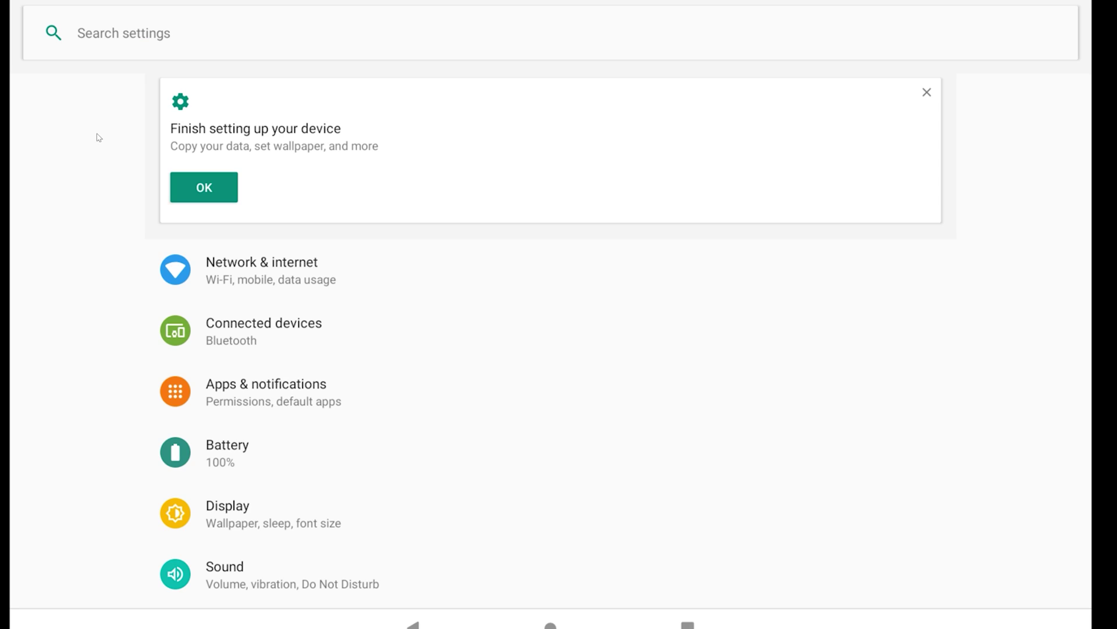
click(223, 393)
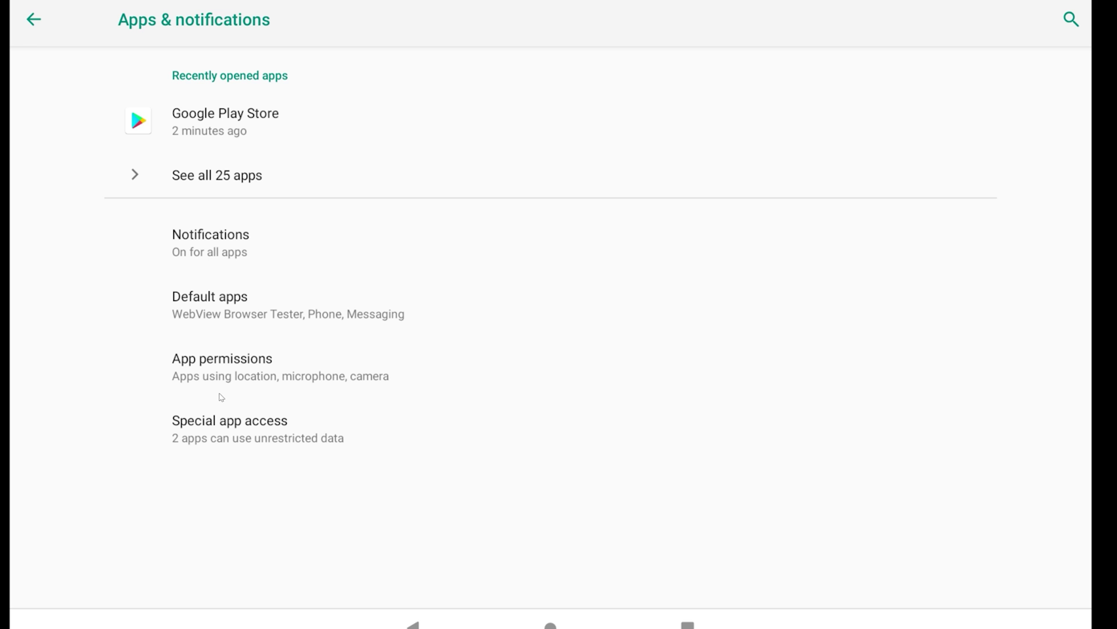
- Find Google Play Store in the full app list and open its app info page
click(138, 179)
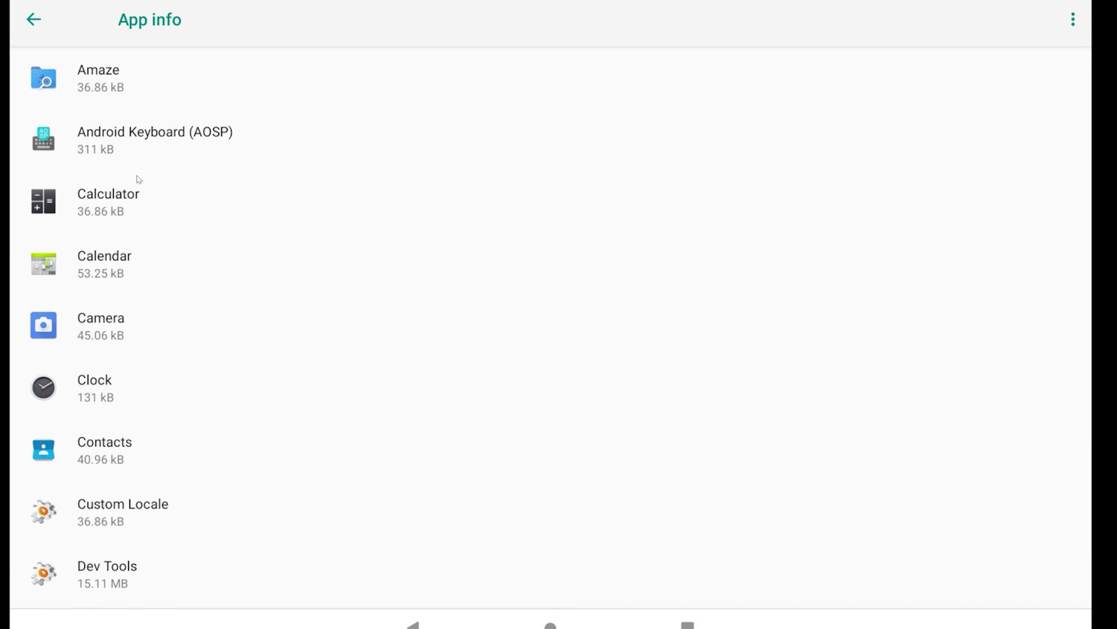
scroll(105, 94, down, 10)
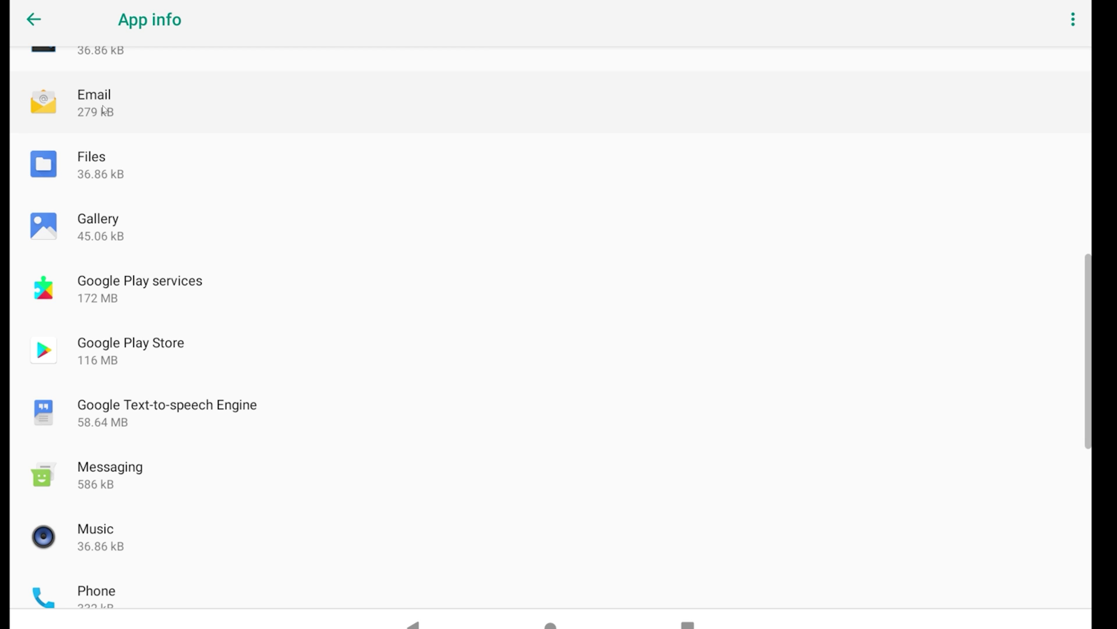
scroll(104, 109, down, 1)
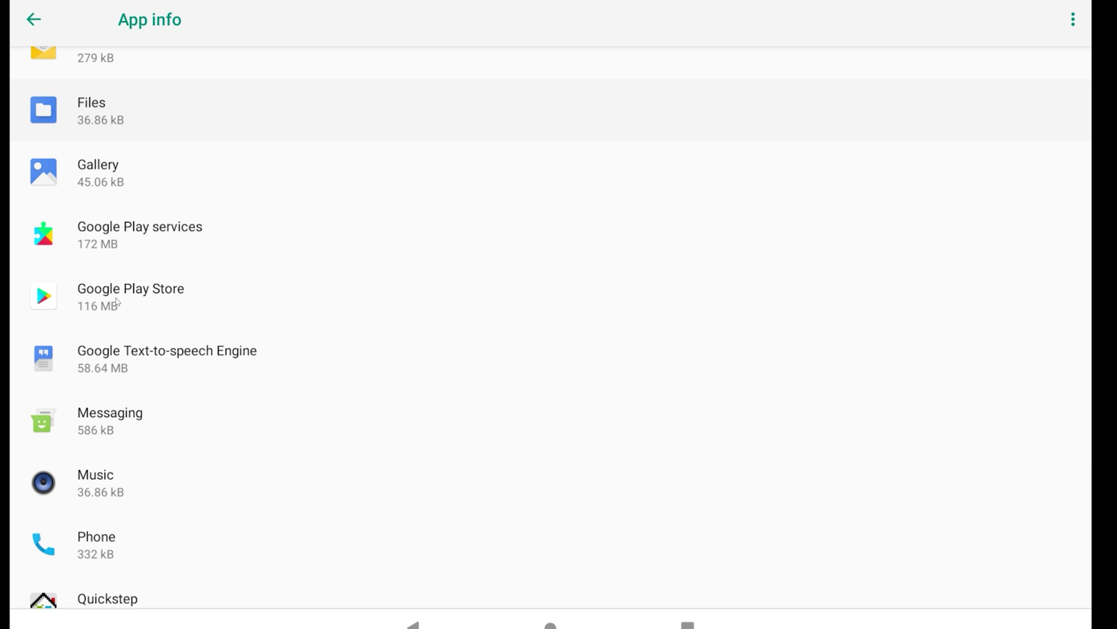
click(116, 301)
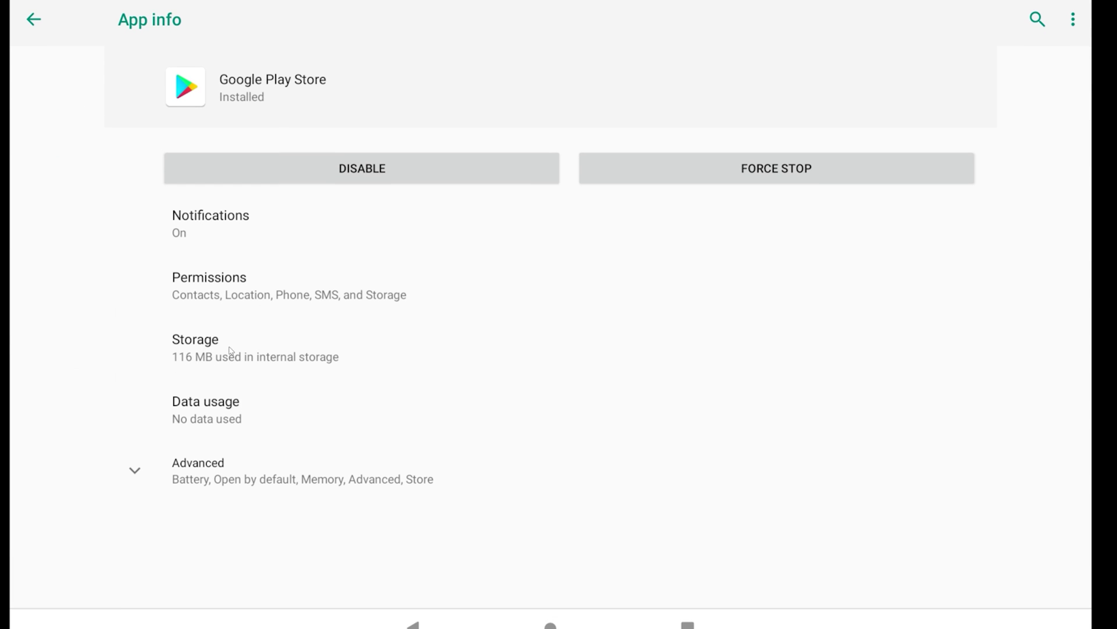
- Clear Google Play Store's cache and storage, confirm with OK, and return to app info
click(299, 357)
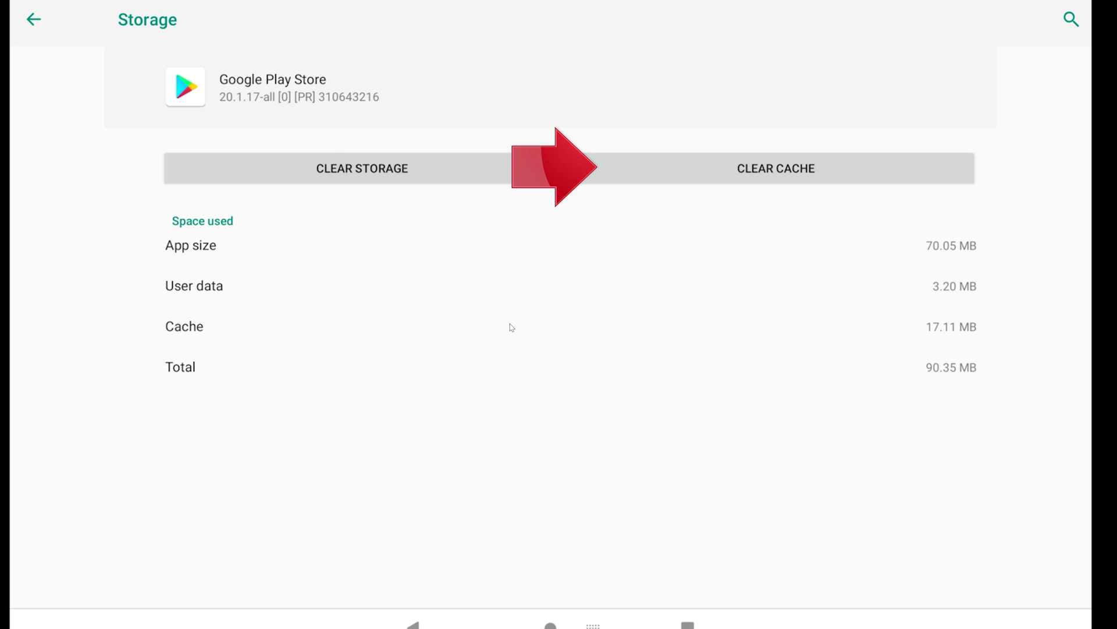
click(784, 170)
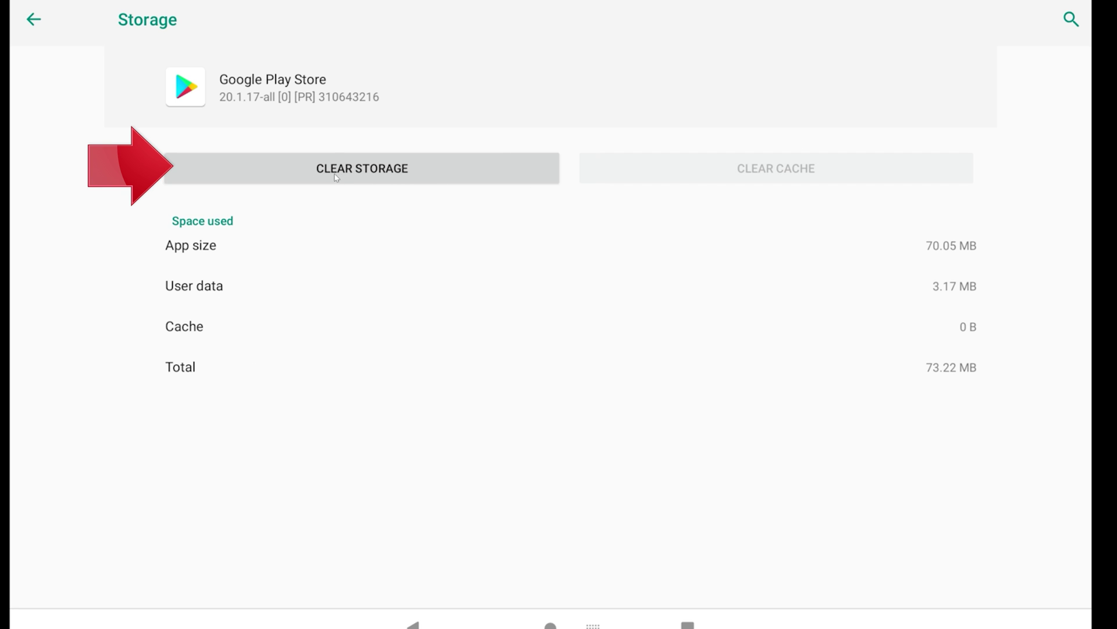
click(385, 172)
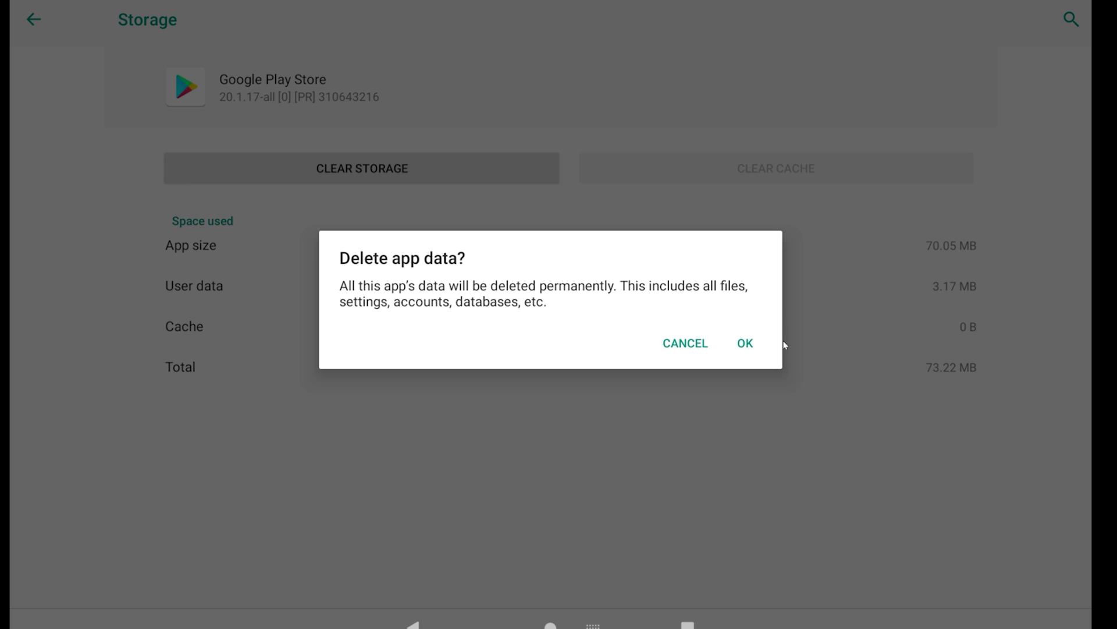
click(746, 344)
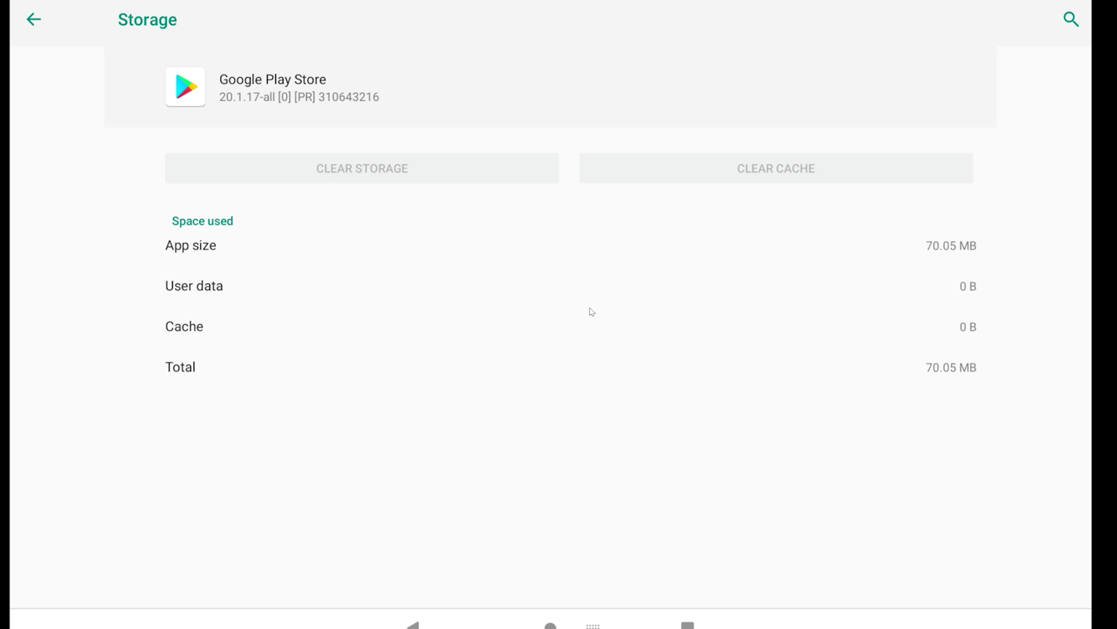
click(34, 19)
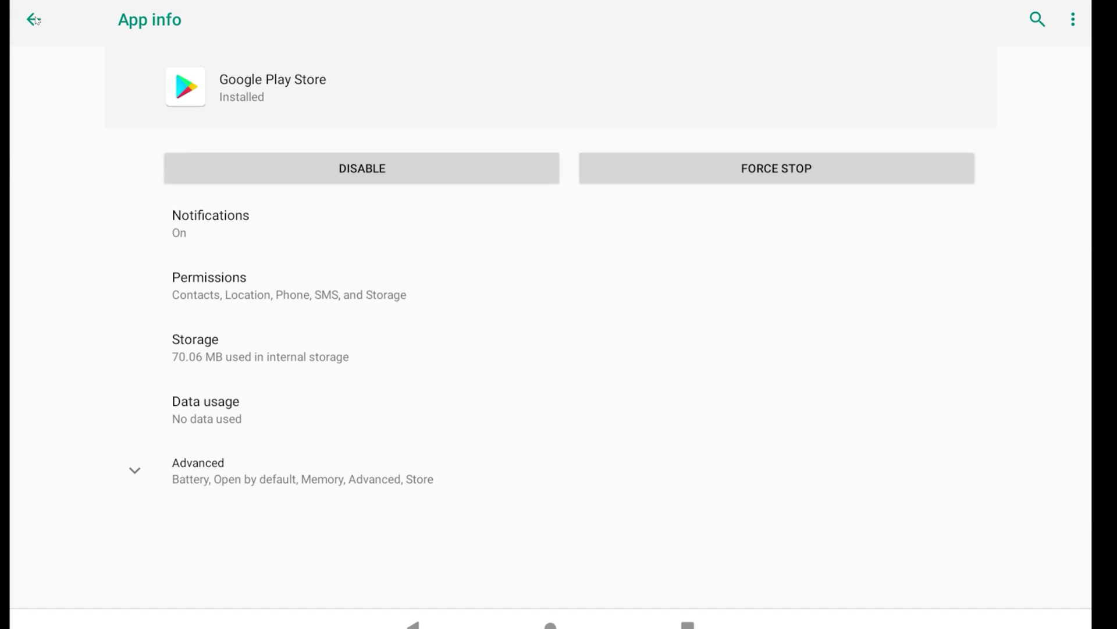
- Return to the home screen and restart the device from the power menu
click(570, 604)
key(ctrl+p)
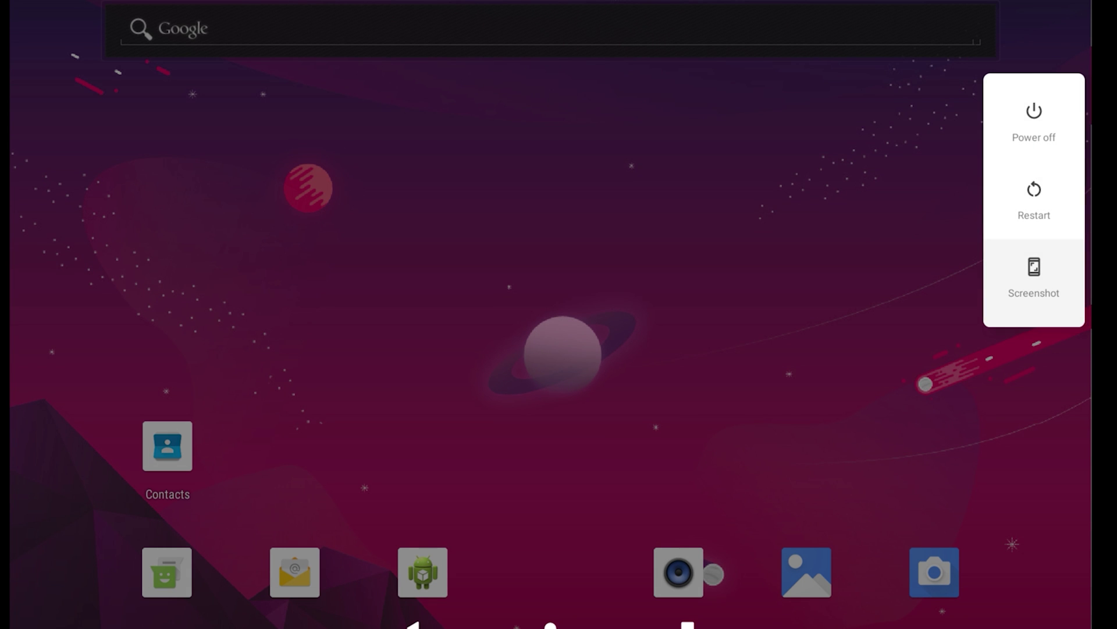
click(1035, 192)
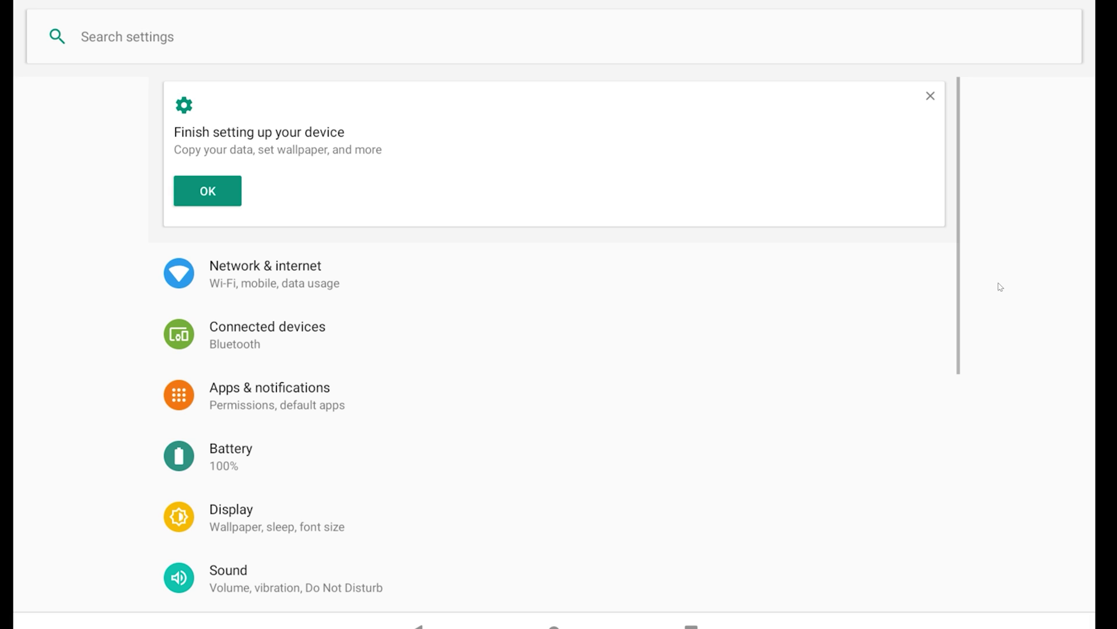
- Remove the Google account under Accounts and confirm the removal
scroll(428, 387, down, 3)
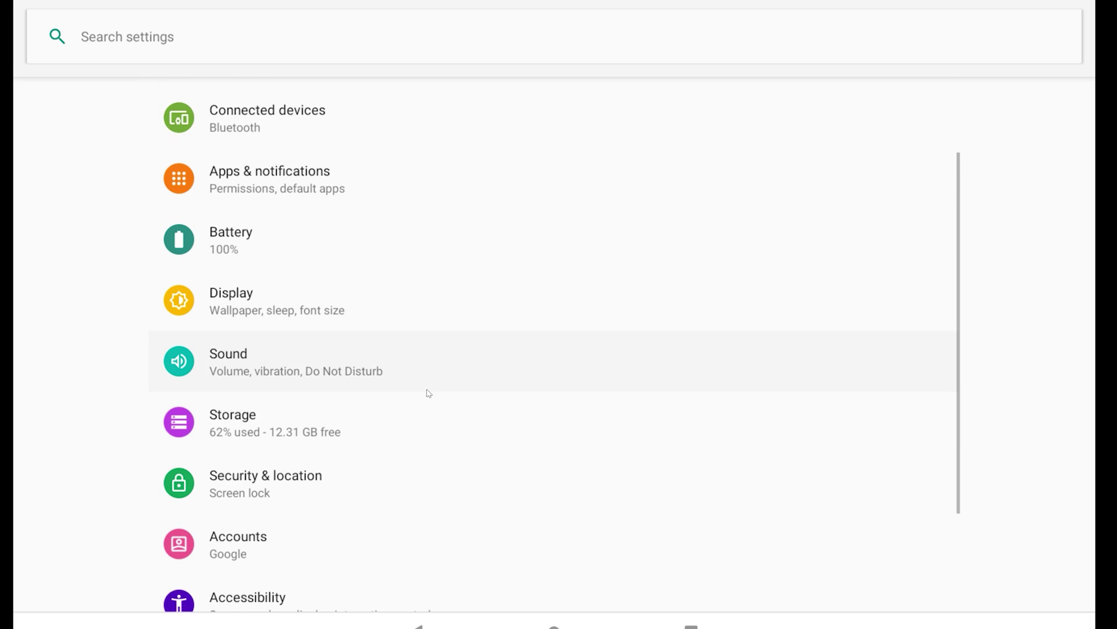
scroll(428, 393, down, 1)
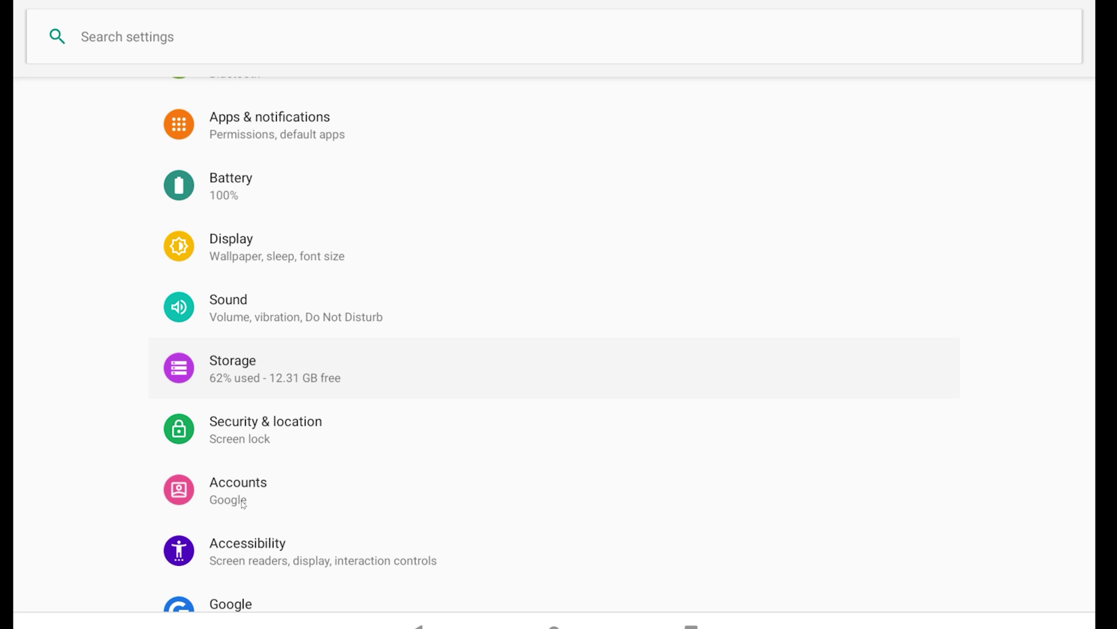
click(243, 504)
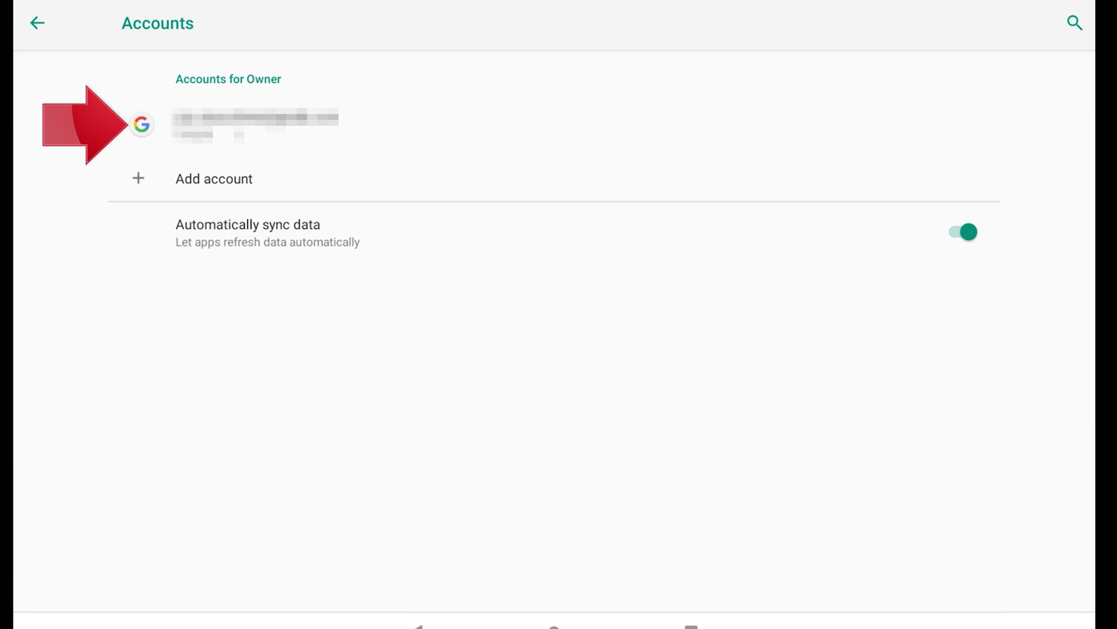
click(256, 124)
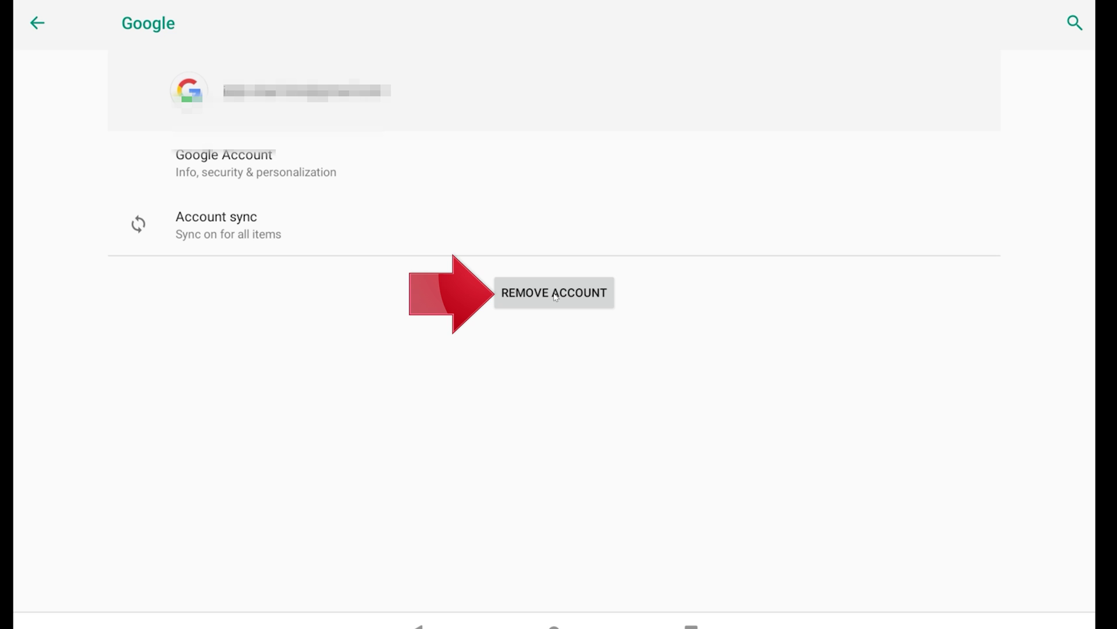
click(556, 296)
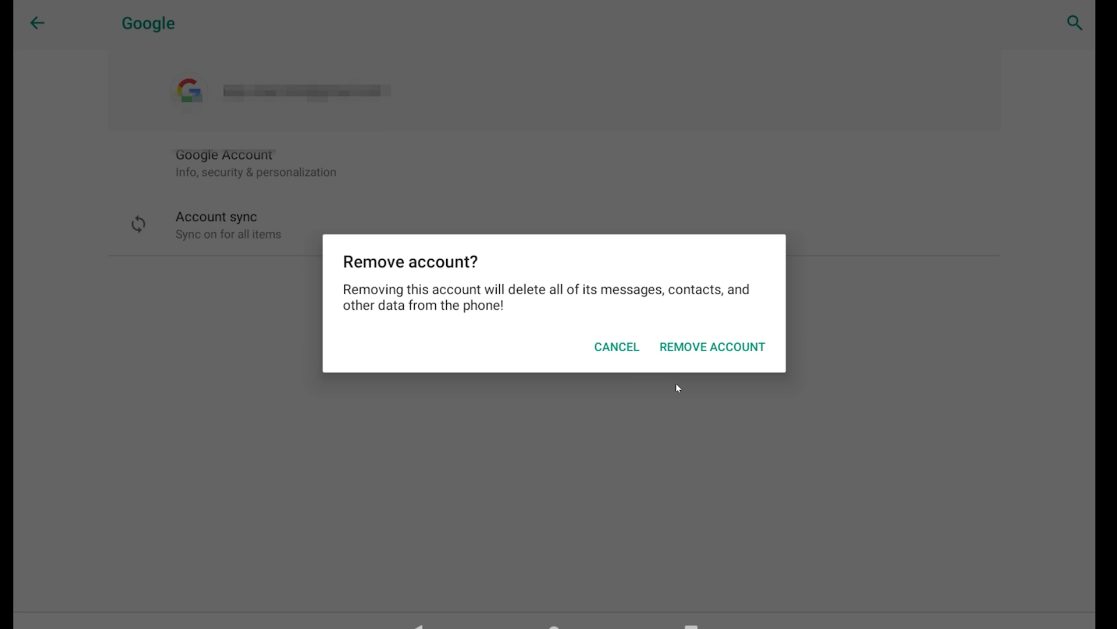
click(714, 347)
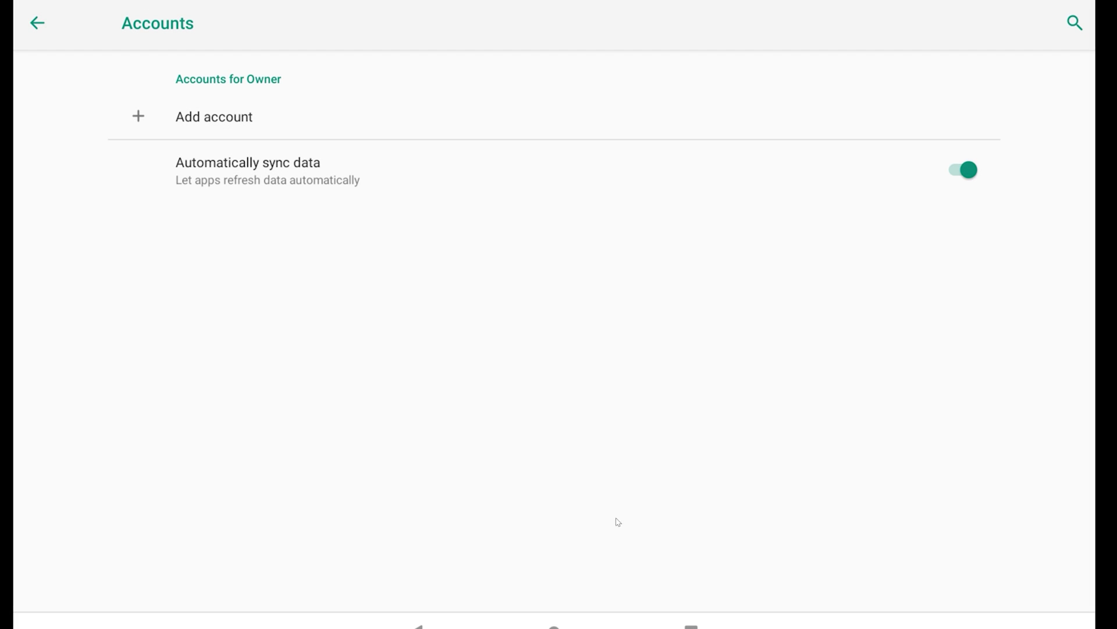
- From the home screen, launch Play Store from the app drawer and start Google sign-in
click(554, 624)
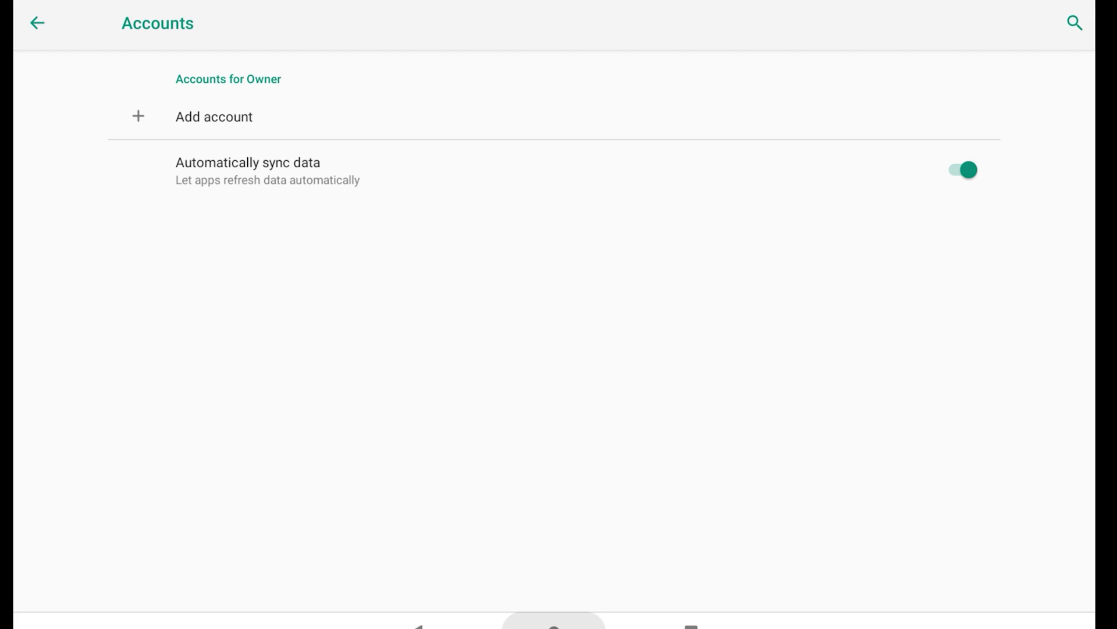
click(718, 578)
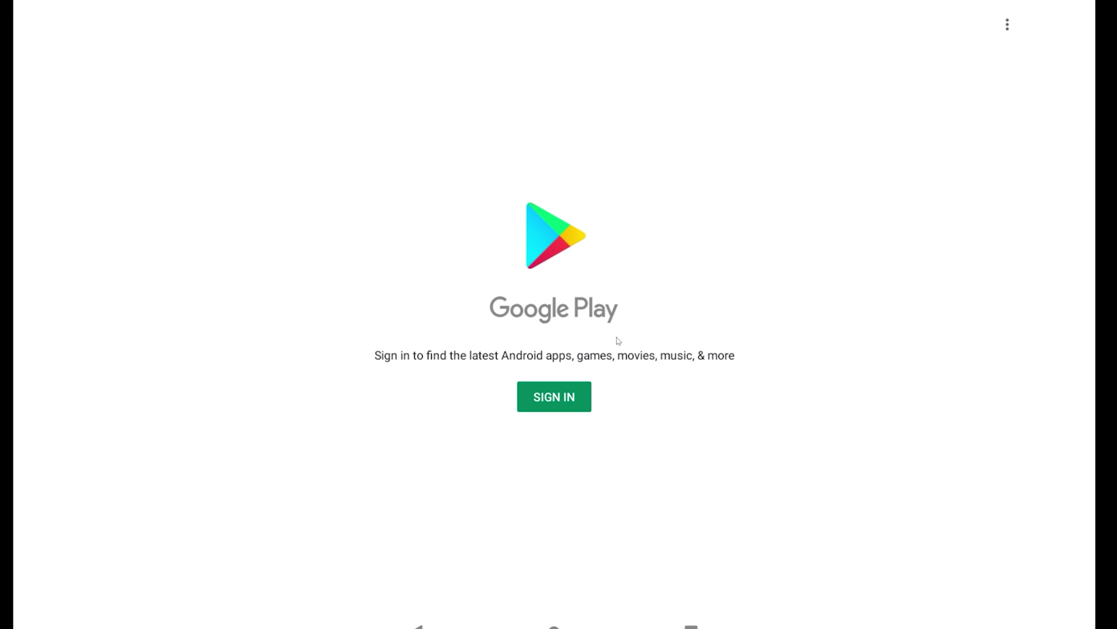
click(568, 399)
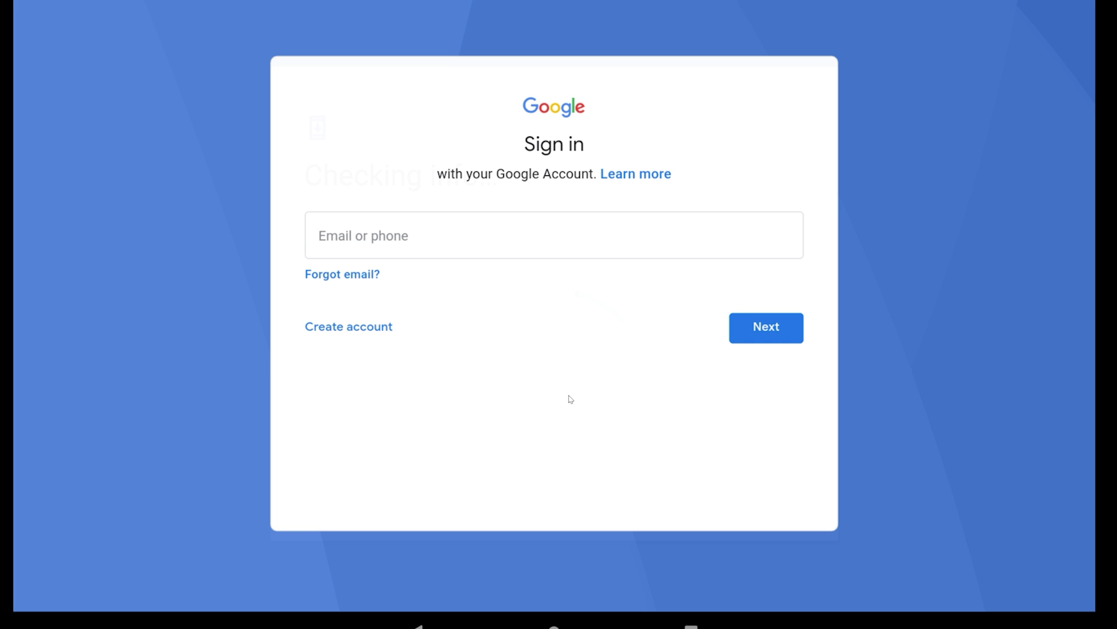
- Enter the Google account's e-mail address and continue to the password page
click(405, 240)
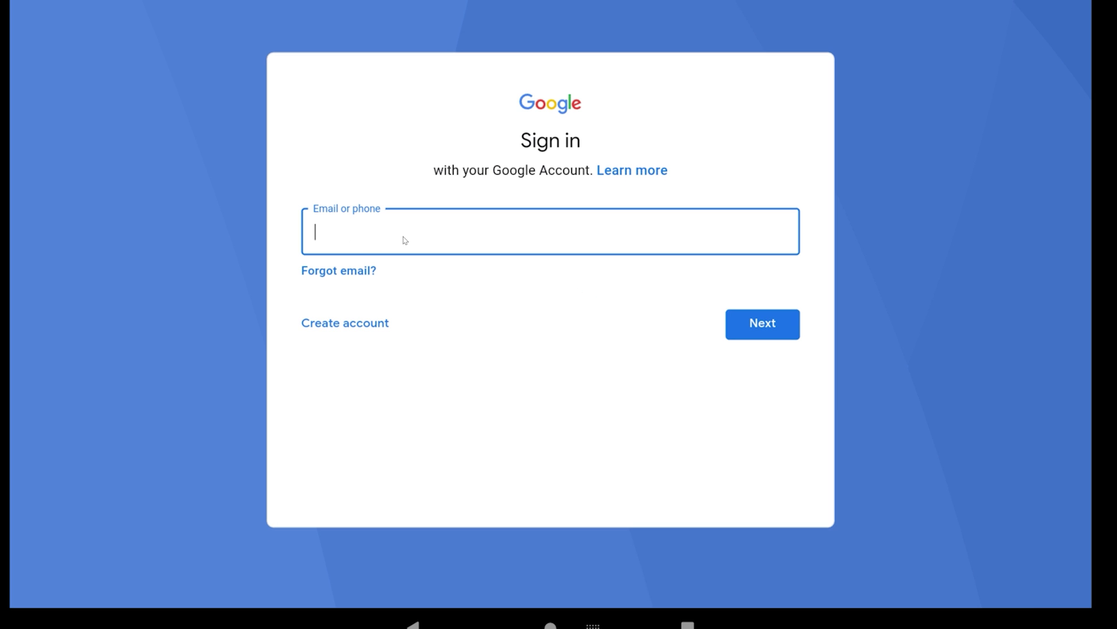
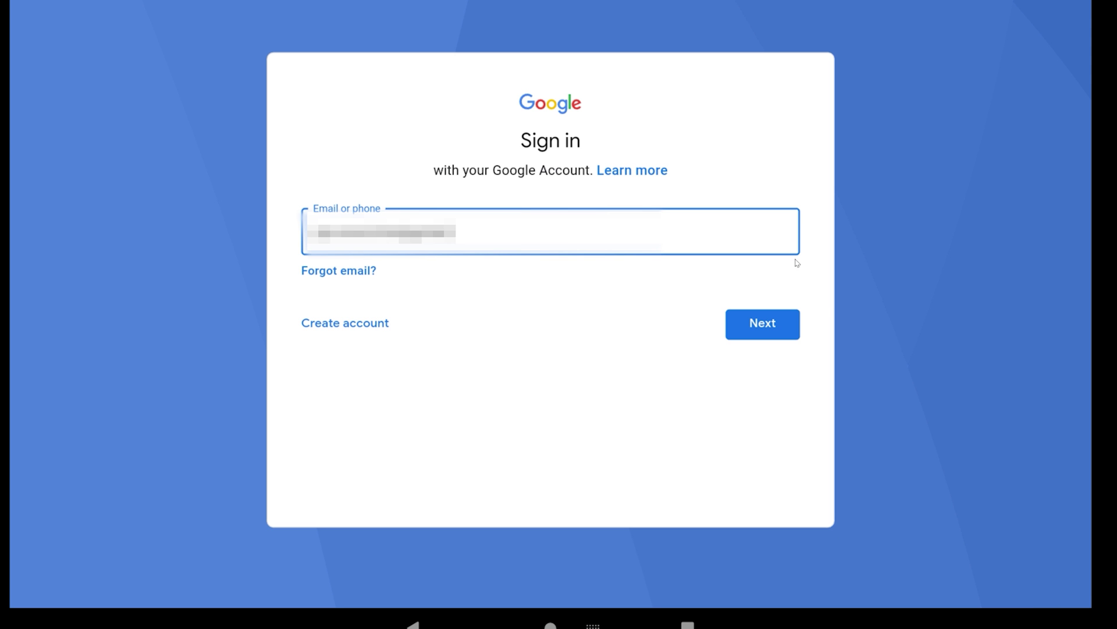
click(770, 324)
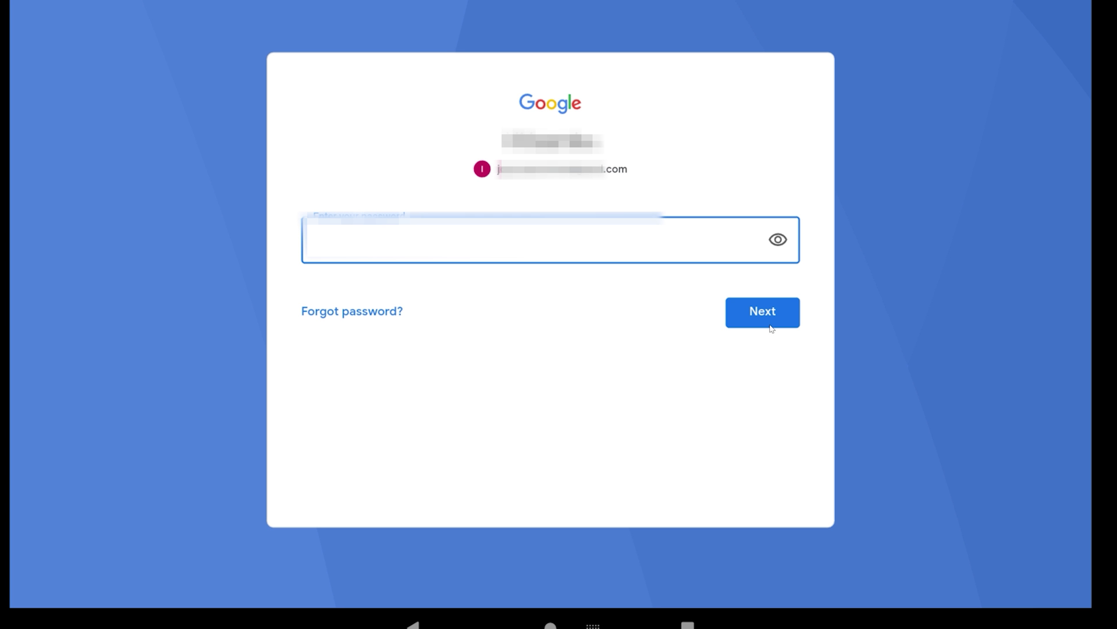
- Type the account password with the password shown in plain text
text(p)
click(778, 239)
text(assword12)
click(696, 469)
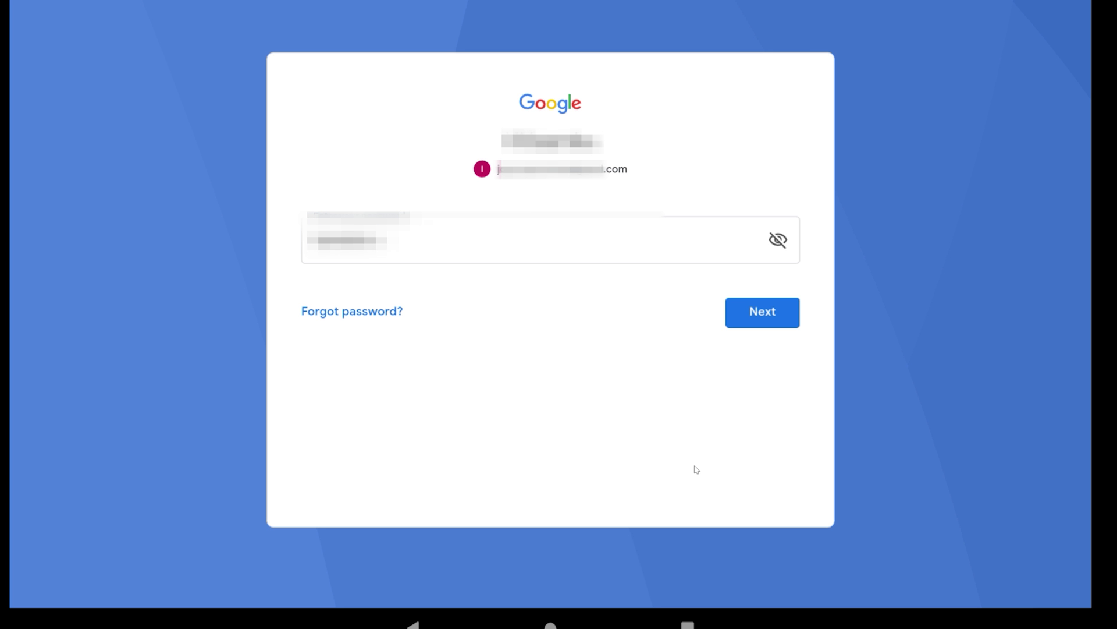
key(Tab)
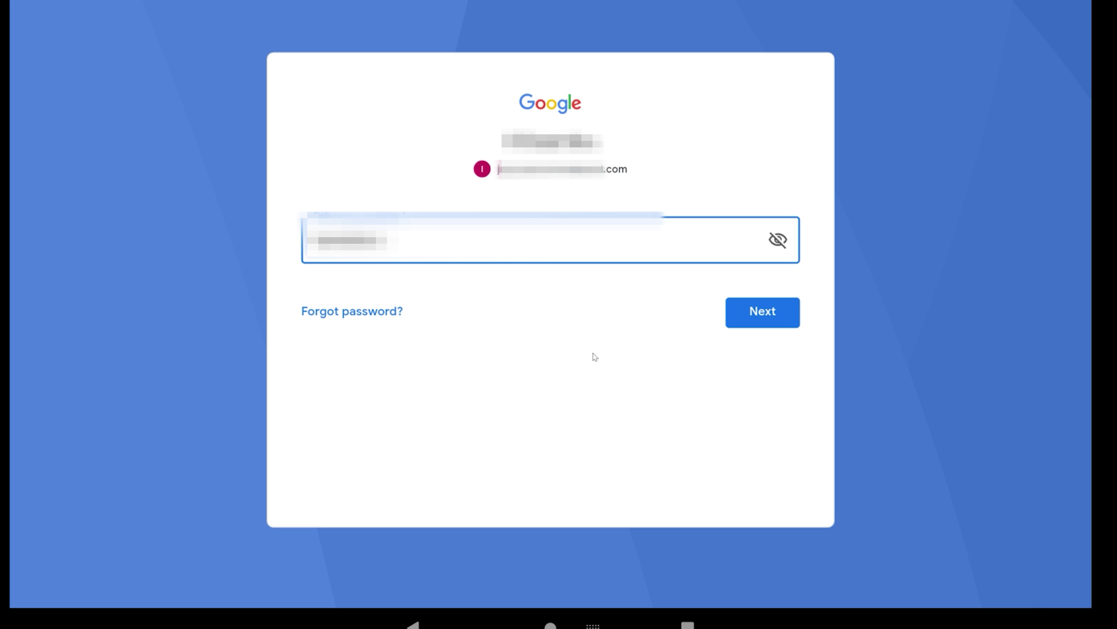
text(34567)
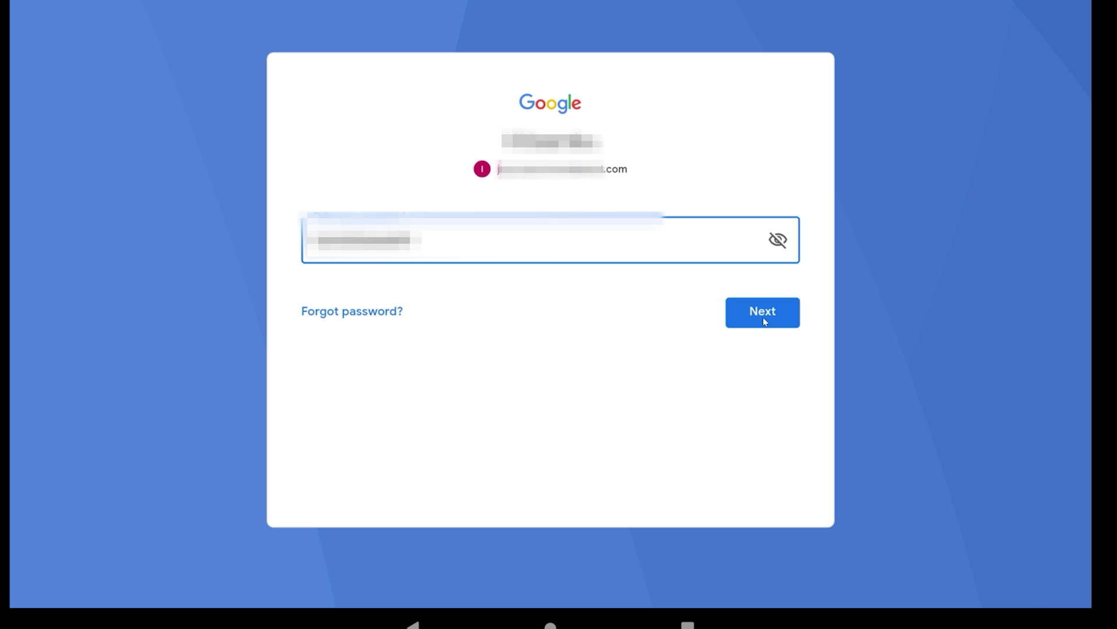